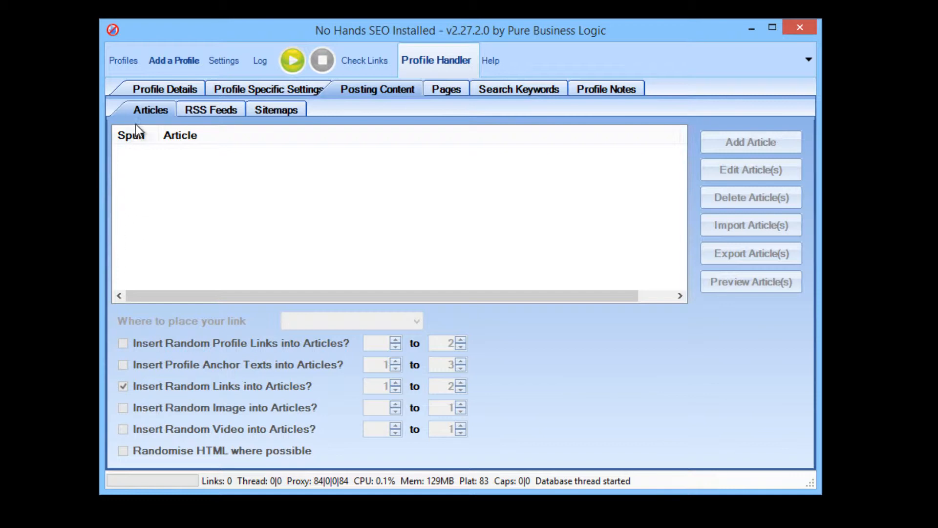
Start a new profile and look through its article, RSS feed and sitemap content sections
{"action": "left_click", "coordinate": [181, 61]}
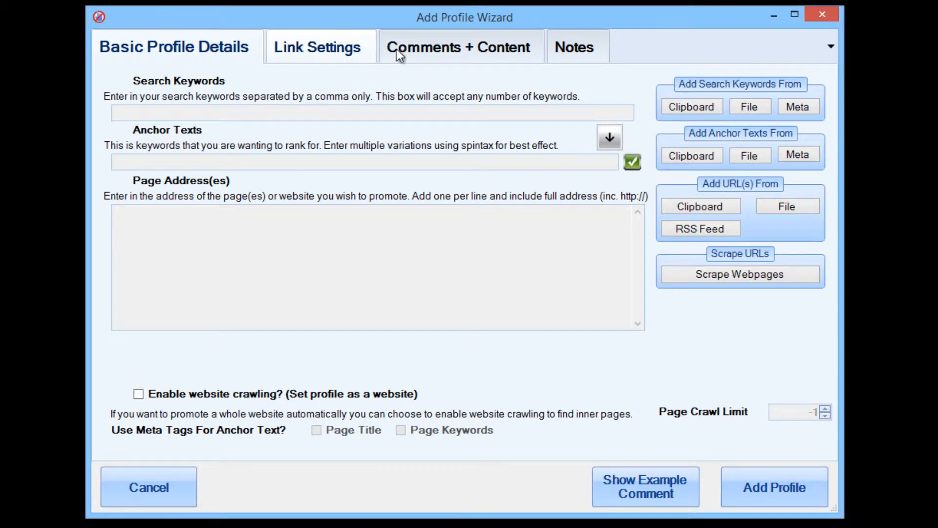
{"action": "left_click", "coordinate": [431, 44]}
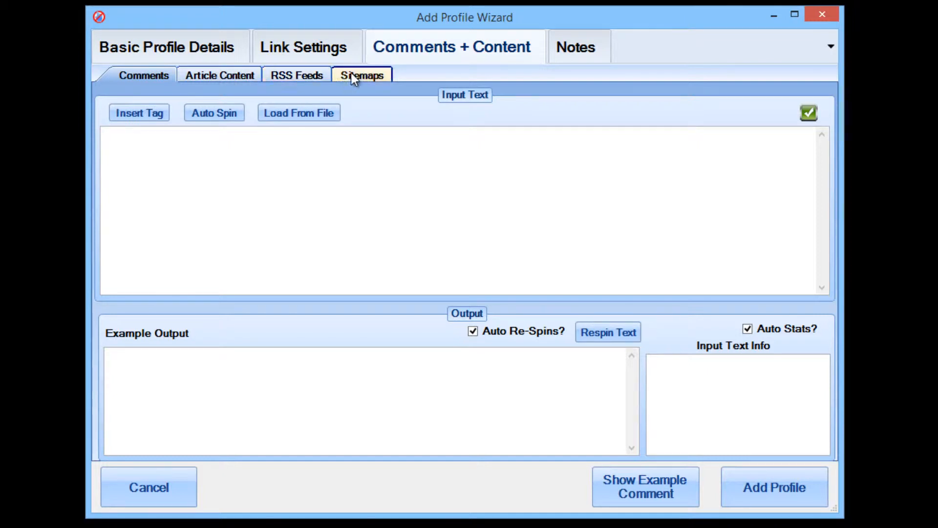
{"action": "left_click", "coordinate": [221, 74]}
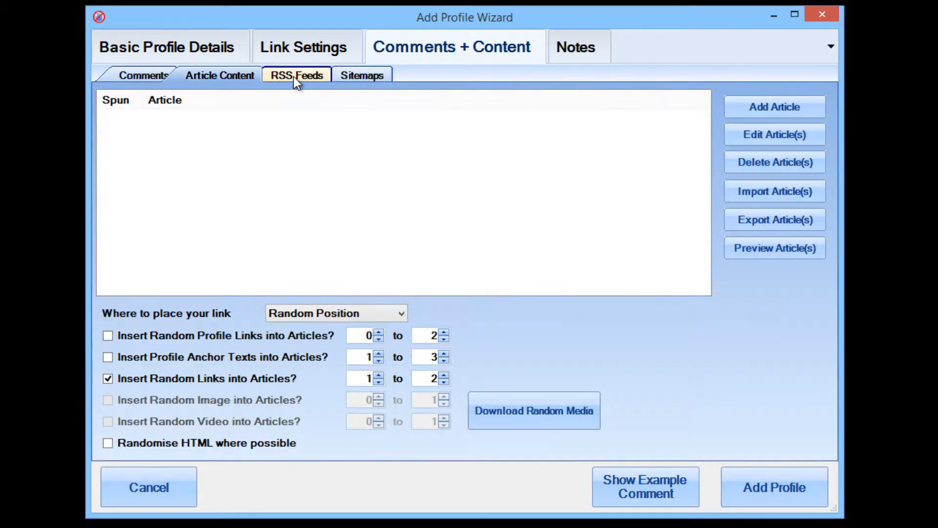
{"action": "left_click", "coordinate": [301, 77]}
{"action": "left_click", "coordinate": [358, 77]}
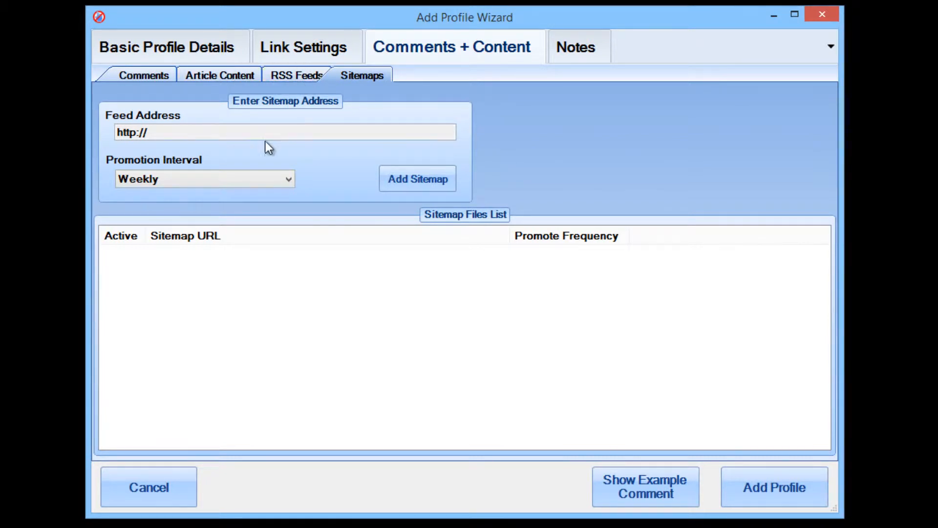
Examine the promotion interval options offered for sitemaps and for RSS feeds
{"action": "mouse_move", "coordinate": [216, 132]}
{"action": "left_click", "coordinate": [154, 179]}
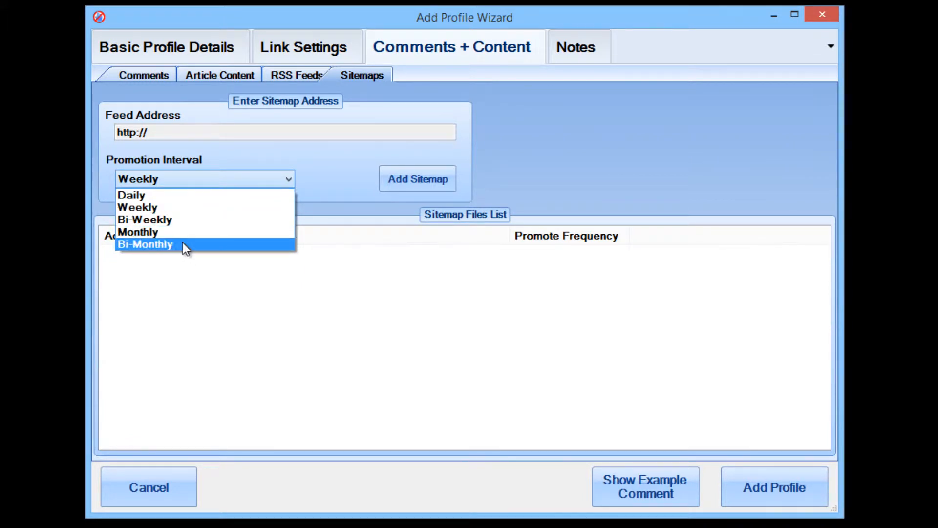
{"action": "left_click", "coordinate": [330, 166]}
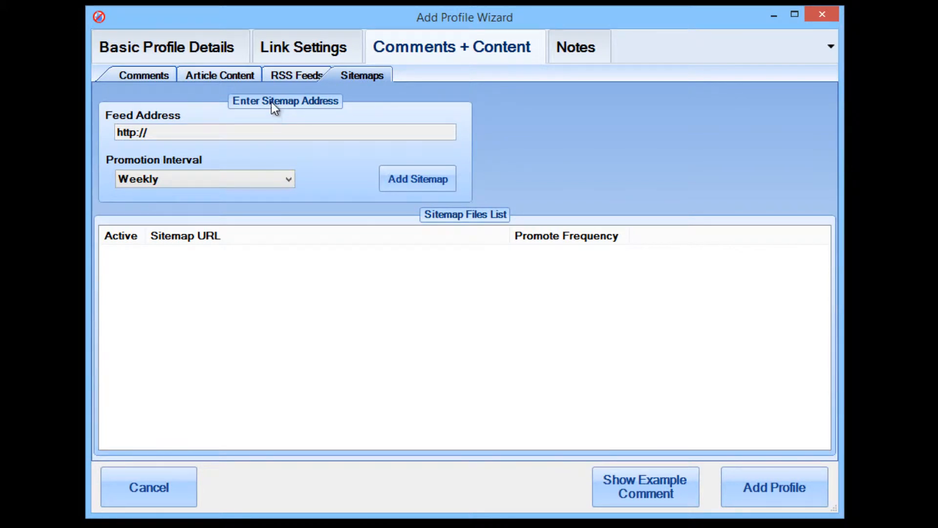
{"action": "left_click", "coordinate": [300, 75]}
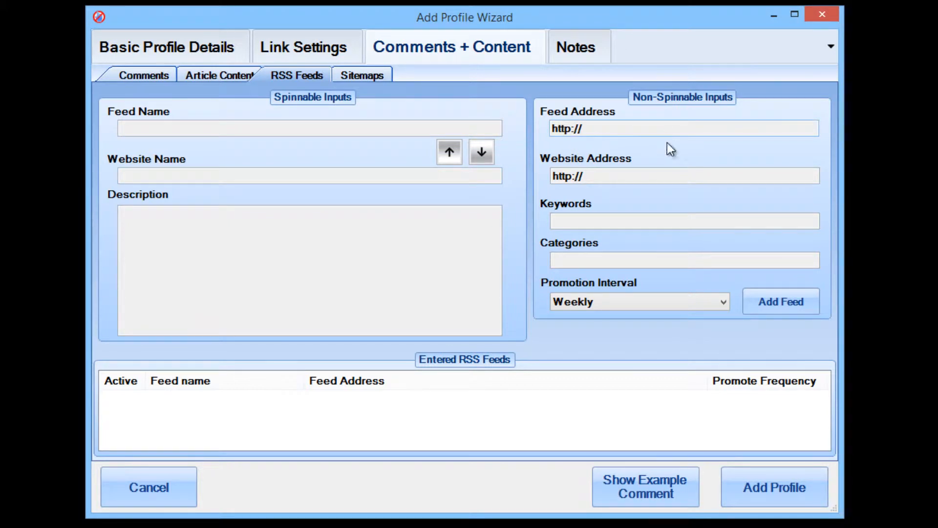
{"action": "left_click", "coordinate": [690, 304]}
{"action": "left_click", "coordinate": [638, 281]}
Open the manual entry form for a new article in the profile's article content and bring it fully into view
{"action": "left_click", "coordinate": [228, 75]}
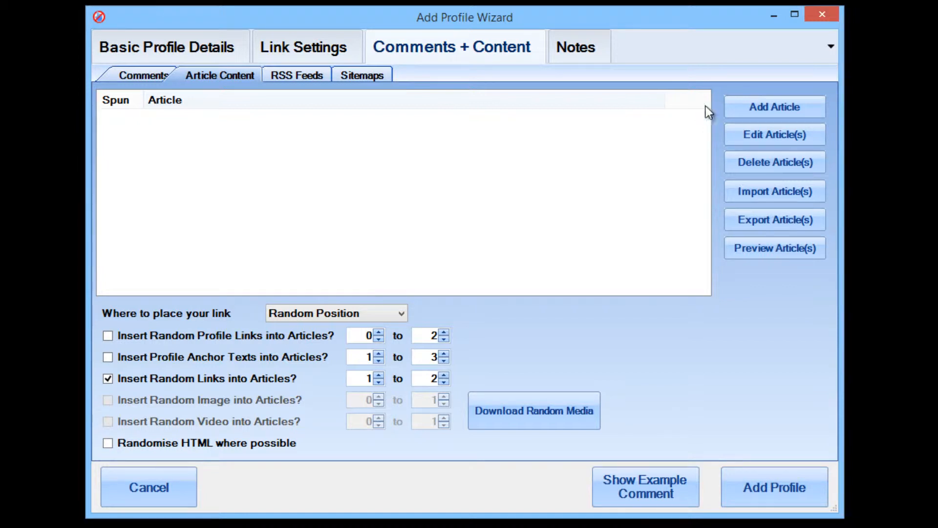
{"action": "left_click", "coordinate": [771, 102]}
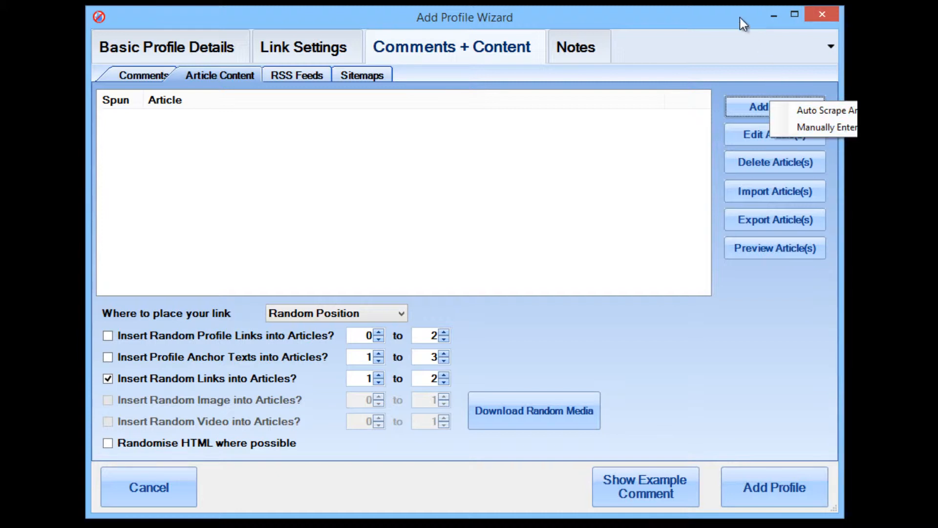
{"action": "left_click", "coordinate": [711, 22]}
{"action": "left_click_drag", "start_coordinate": [710, 22], "coordinate": [387, 27]}
{"action": "left_click", "coordinate": [443, 113]}
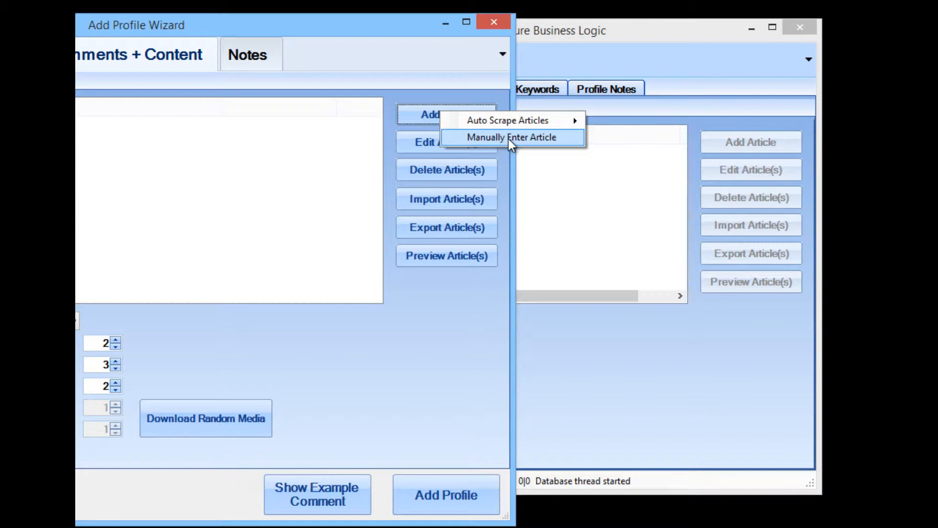
{"action": "left_click", "coordinate": [528, 138]}
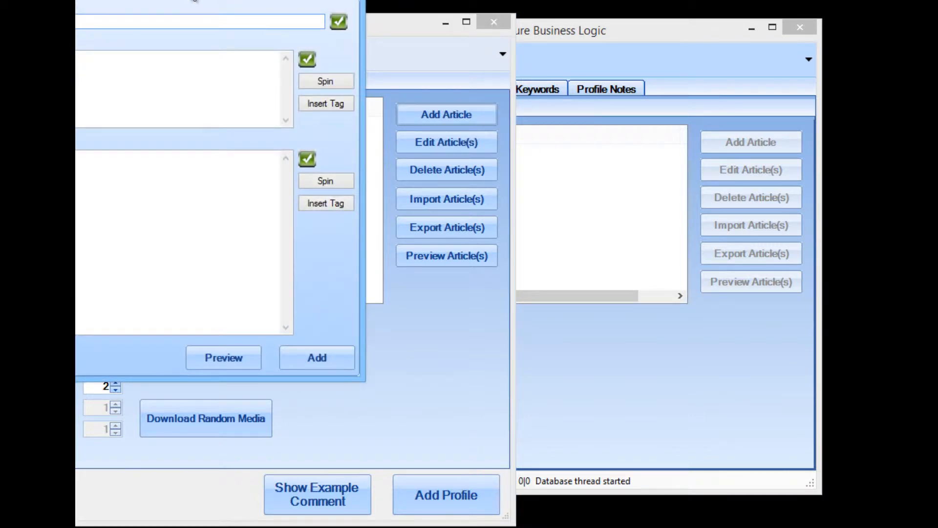
{"action": "left_click_drag", "start_coordinate": [194, 1], "coordinate": [573, 80]}
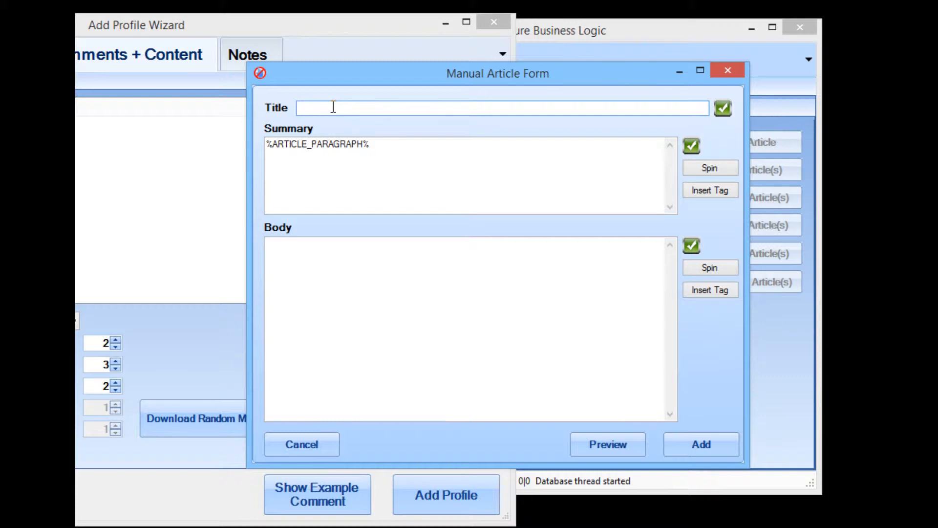
Title the article "The top 10 reasons to eat cheese"
{"action": "type", "text": "Title "}
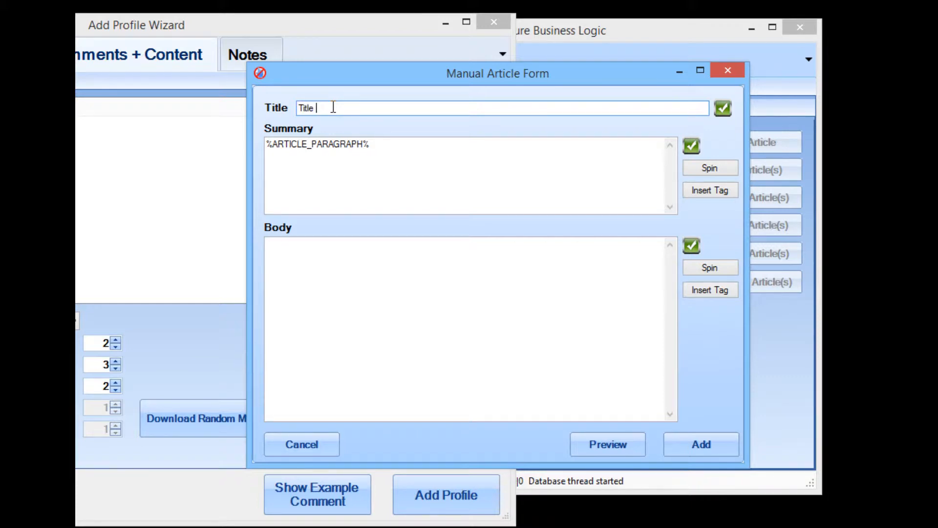
{"action": "type", "text": "Article"}
{"action": "key", "text": "ctrl+a"}
{"action": "type", "text": "The top 10 reasons to eat cheese"}
{"action": "key", "text": "Home"}
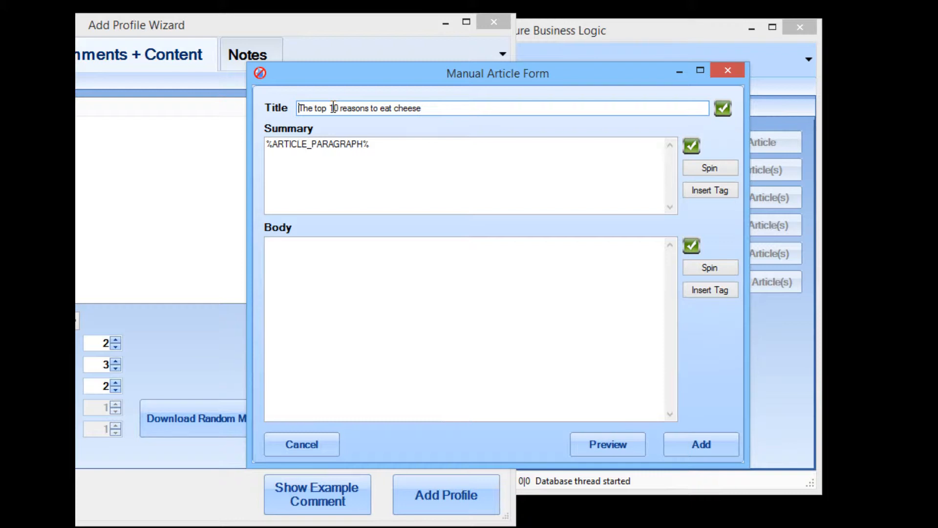
Turn the title into spintax with a second variation: "{The top 10 reasons to eat cheese|Why Cheese is healthy}"
{"action": "type", "text": "{"}
{"action": "key", "text": "End"}
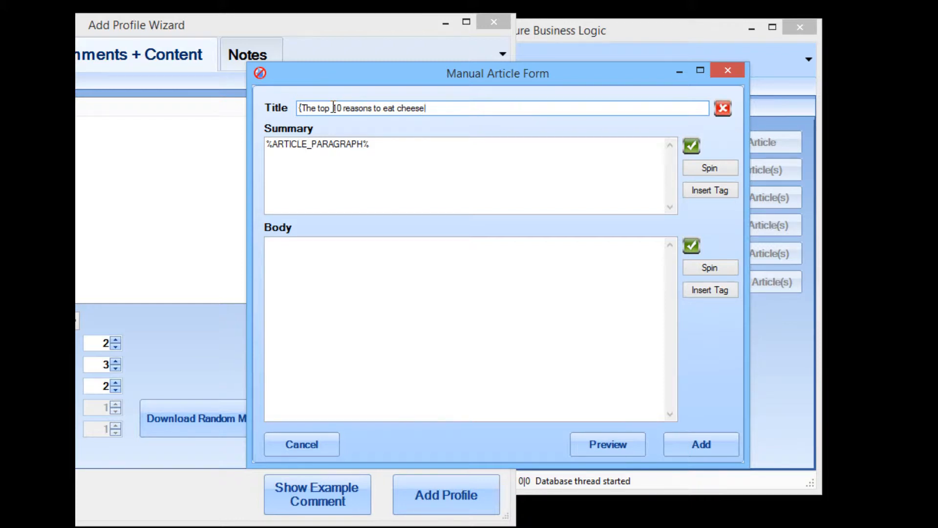
{"action": "type", "text": "|W"}
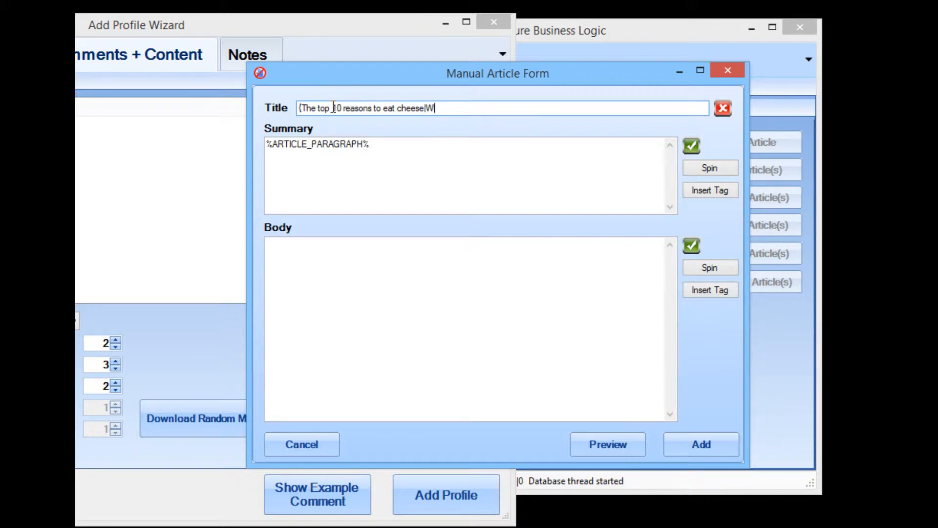
{"action": "type", "text": "hy Cheese is healthy}"}
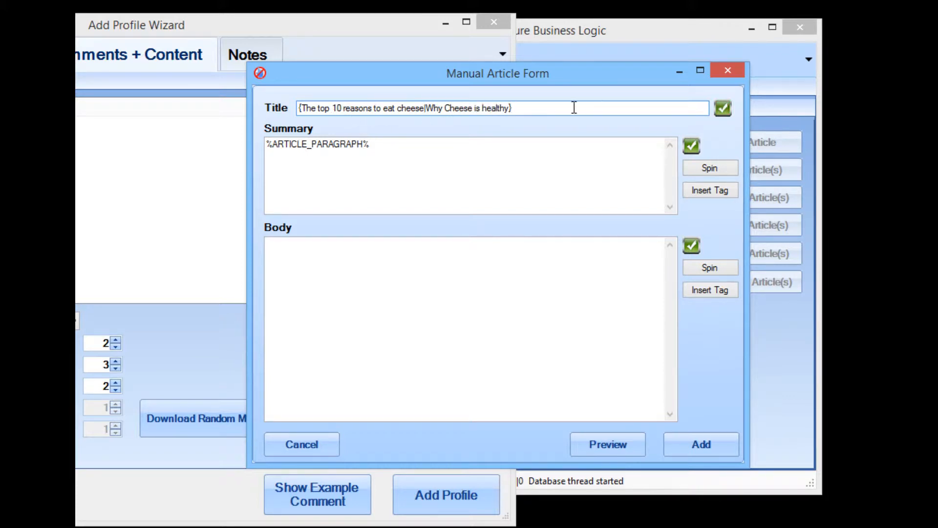
{"action": "left_click_drag", "start_coordinate": [560, 107], "coordinate": [264, 110]}
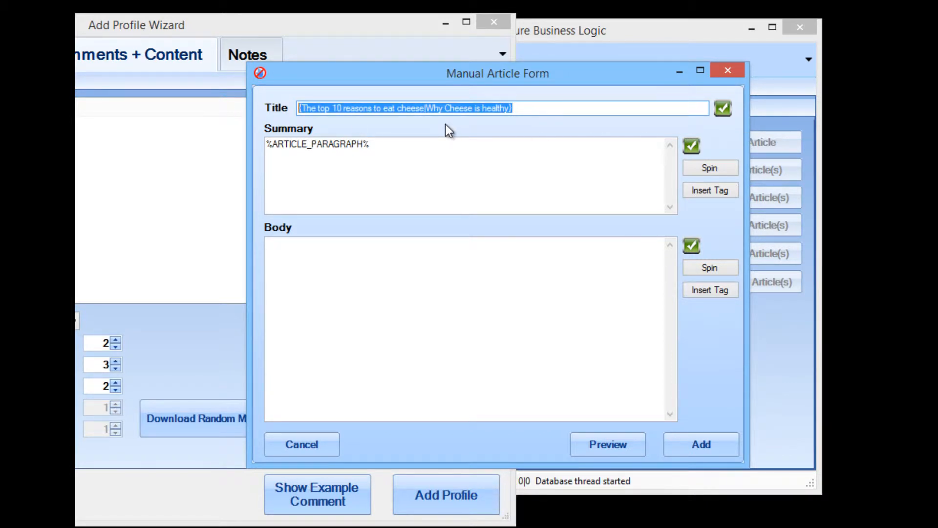
{"action": "left_click", "coordinate": [415, 159]}
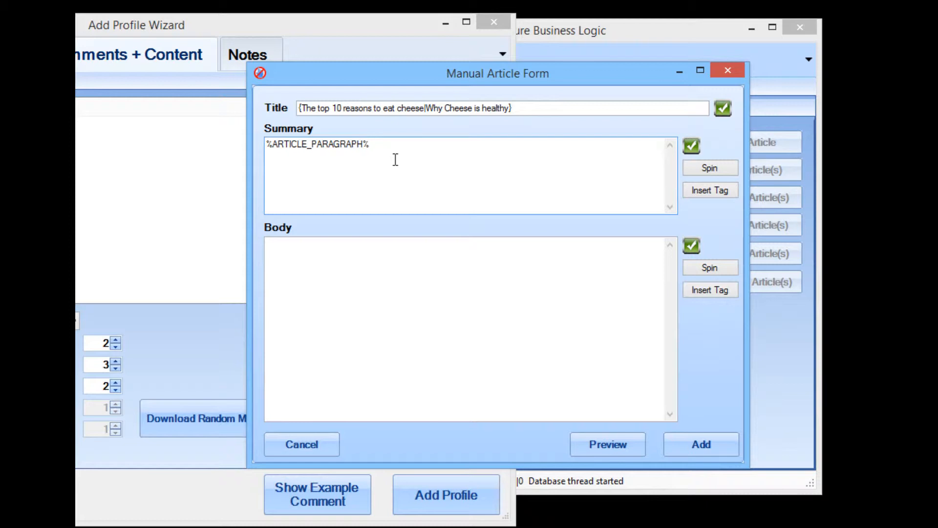
{"action": "left_click_drag", "start_coordinate": [378, 147], "coordinate": [239, 146]}
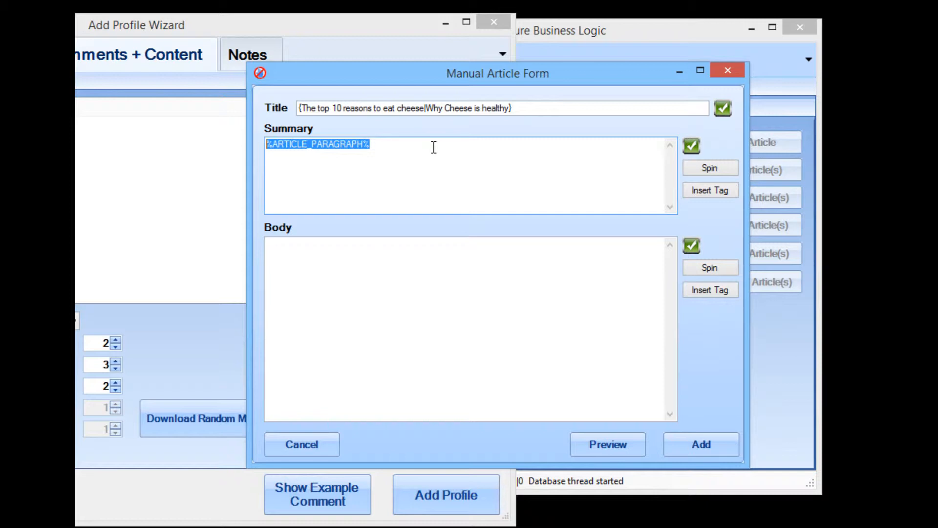
Fill the article body with four placeholder paragraphs made of repeated "asf dsafsd faf asf asf asf asf asd" text
{"action": "left_click", "coordinate": [394, 261]}
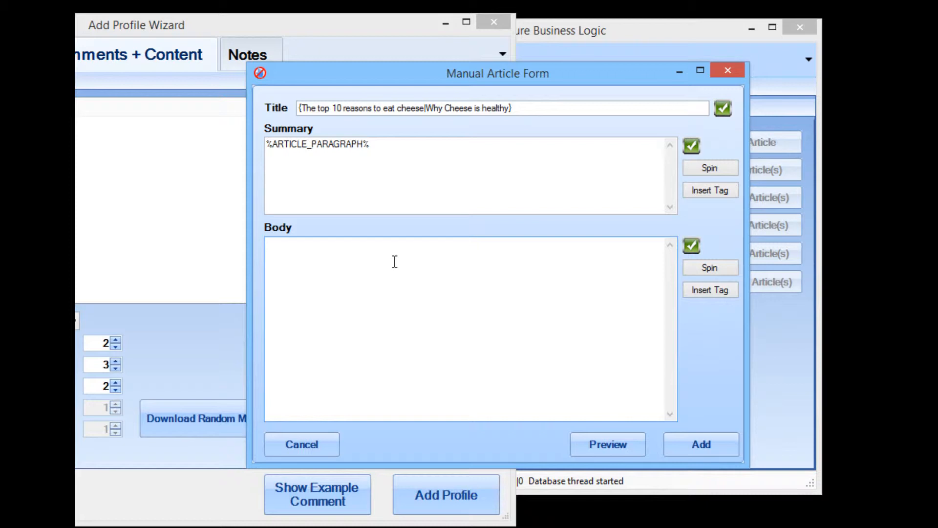
{"action": "type", "text": "asf dsafsd faf asf asf asf asf asd"}
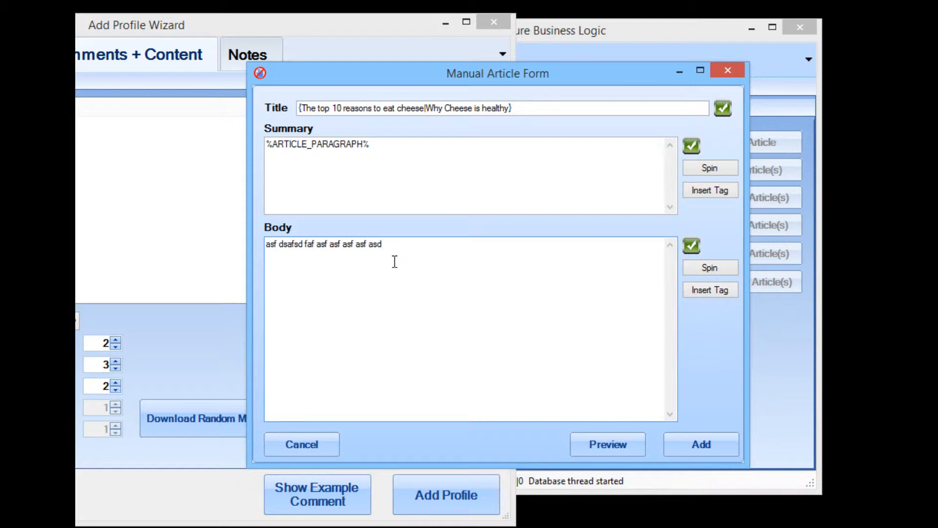
{"action": "key", "text": "ctrl+a"}
{"action": "key", "text": "ctrl+c"}
{"action": "key", "text": "End"}
{"action": "key", "text": "ctrl+v"}
{"action": "key", "text": "Return"}
{"action": "key", "text": "Return"}
{"action": "key", "text": "ctrl+v"}
{"action": "key", "text": "ctrl+v"}
{"action": "key", "text": "ctrl+v"}
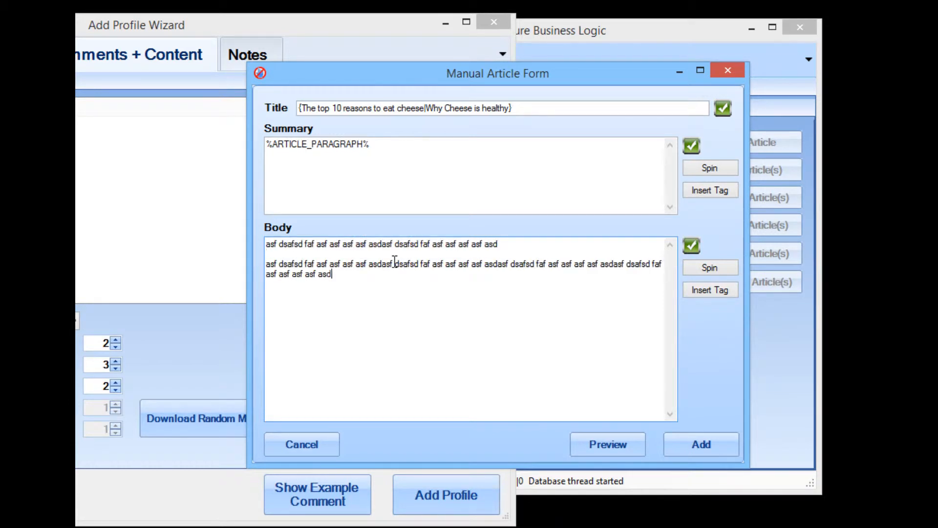
{"action": "key", "text": "Return"}
{"action": "key", "text": "Return"}
{"action": "key", "text": "ctrl+v"}
{"action": "key", "text": "ctrl+v"}
{"action": "key", "text": "Return"}
{"action": "key", "text": "Return"}
{"action": "key", "text": "Return"}
{"action": "key", "text": "ctrl+v"}
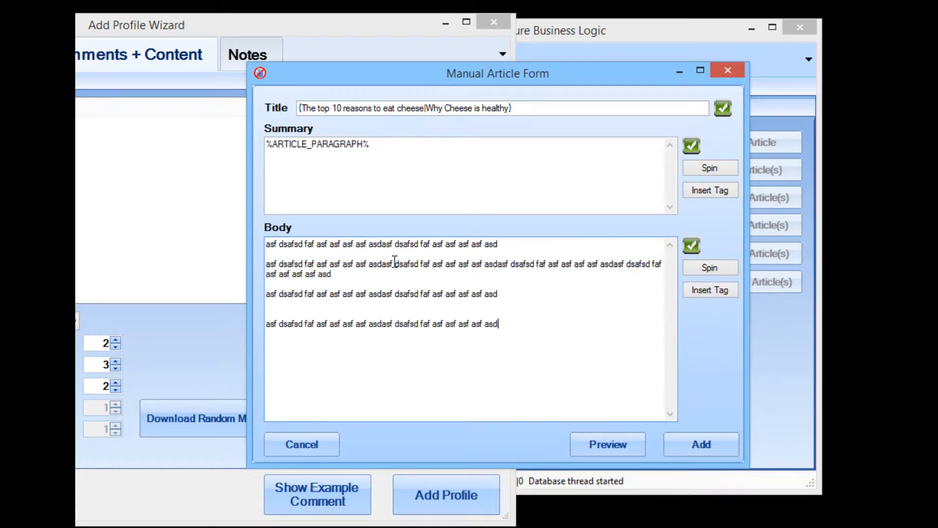
{"action": "key", "text": "ctrl+v"}
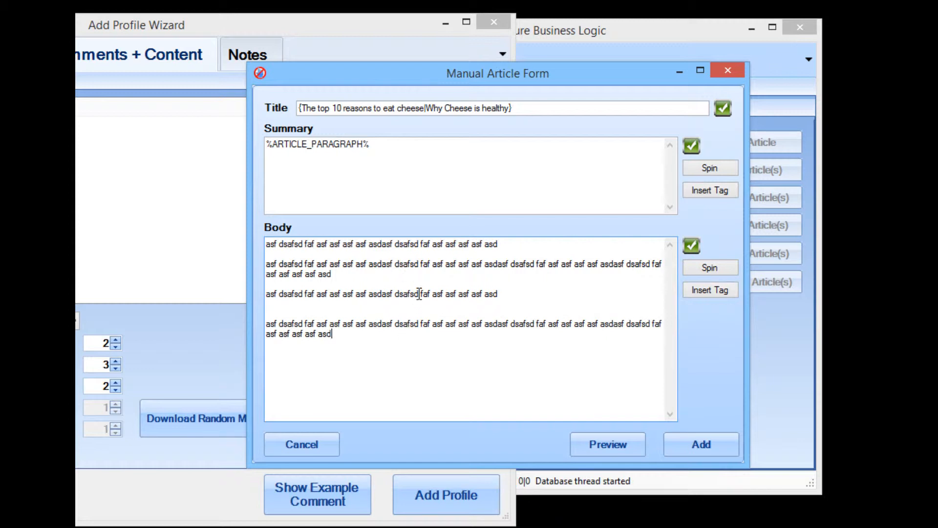
Insert a %LINK% tag within the second body paragraph and discard the manual article
{"action": "left_click", "coordinate": [419, 265]}
{"action": "type", "text": "%"}
{"action": "type", "text": "LINK"}
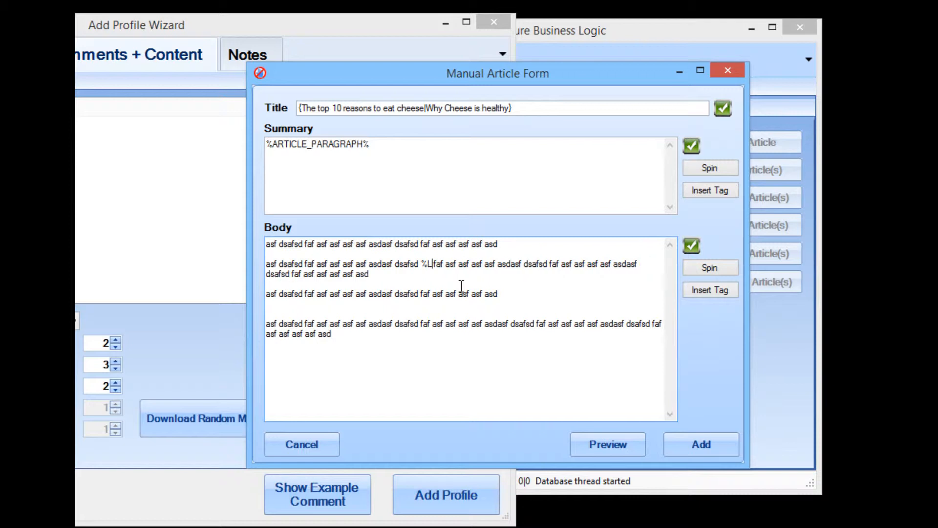
{"action": "type", "text": "%"}
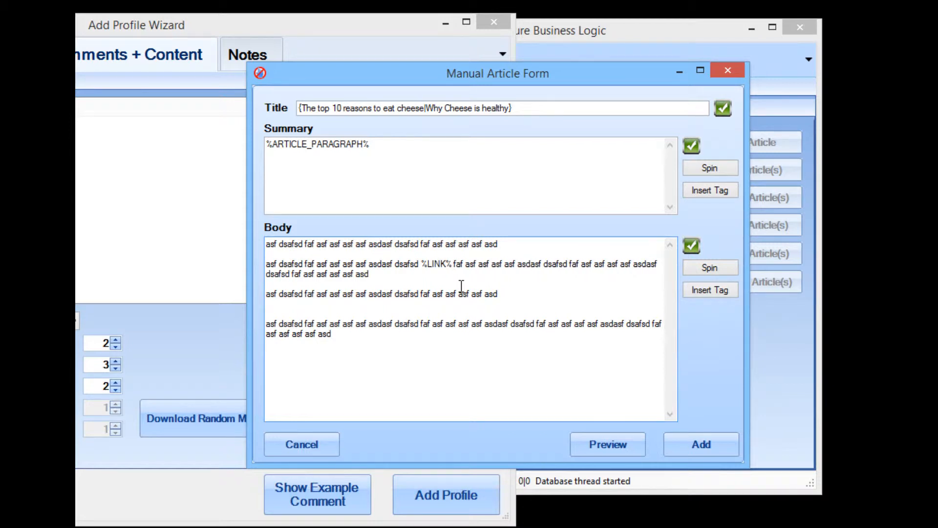
{"action": "left_click", "coordinate": [394, 323]}
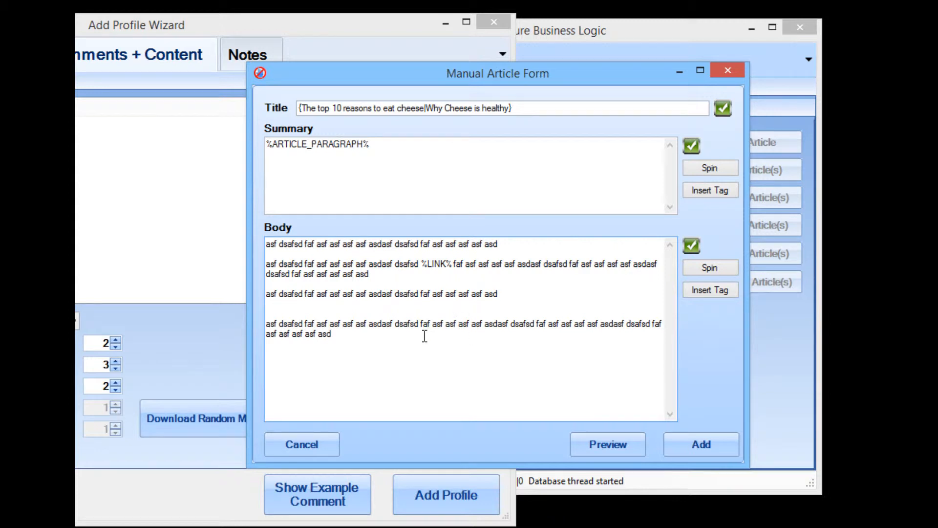
{"action": "left_click", "coordinate": [306, 445]}
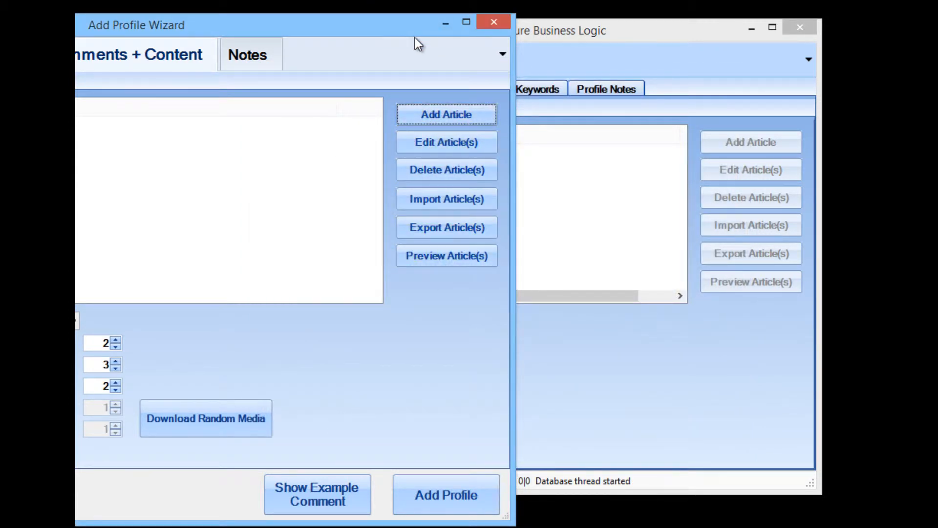
Bring the whole profile wizard window into view and look over the automatic scraping modes for adding articles
{"action": "left_click_drag", "start_coordinate": [383, 36], "coordinate": [538, 37]}
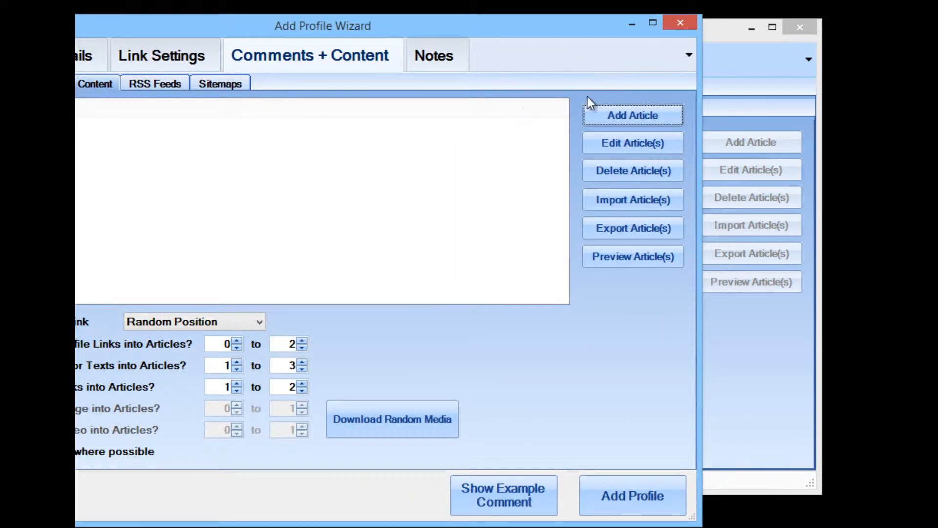
{"action": "left_click", "coordinate": [592, 111]}
{"action": "mouse_move", "coordinate": [617, 118]}
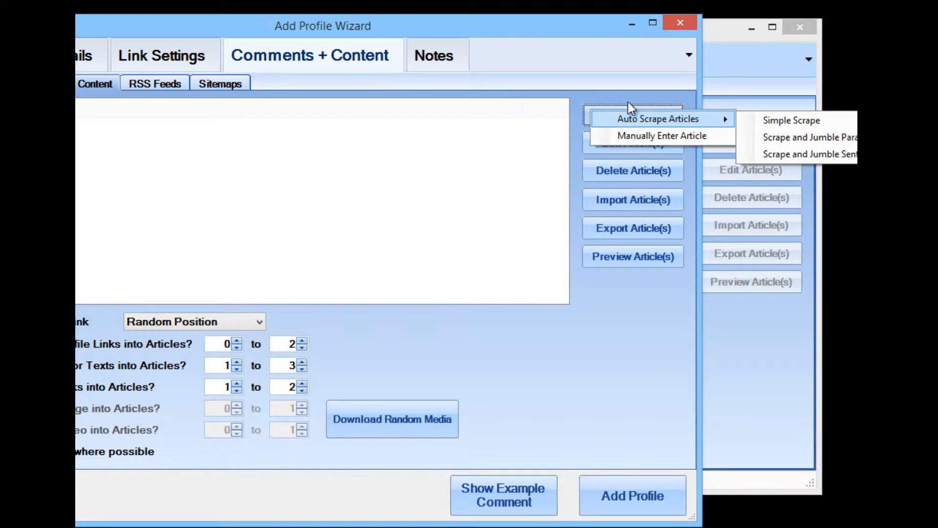
{"action": "left_click", "coordinate": [593, 26]}
{"action": "left_click_drag", "start_coordinate": [593, 26], "coordinate": [734, 21]}
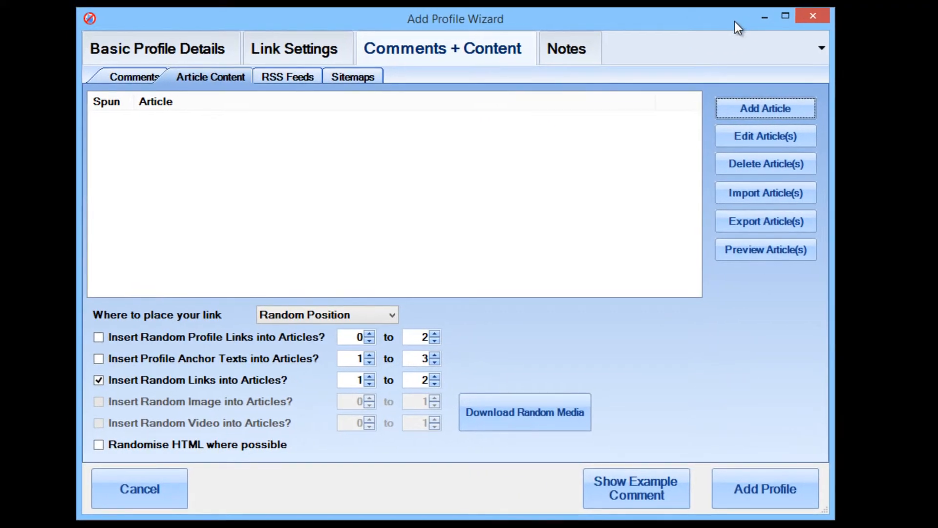
Auto scrape articles into the profile using the keyword "cheese"
{"action": "left_click", "coordinate": [736, 110]}
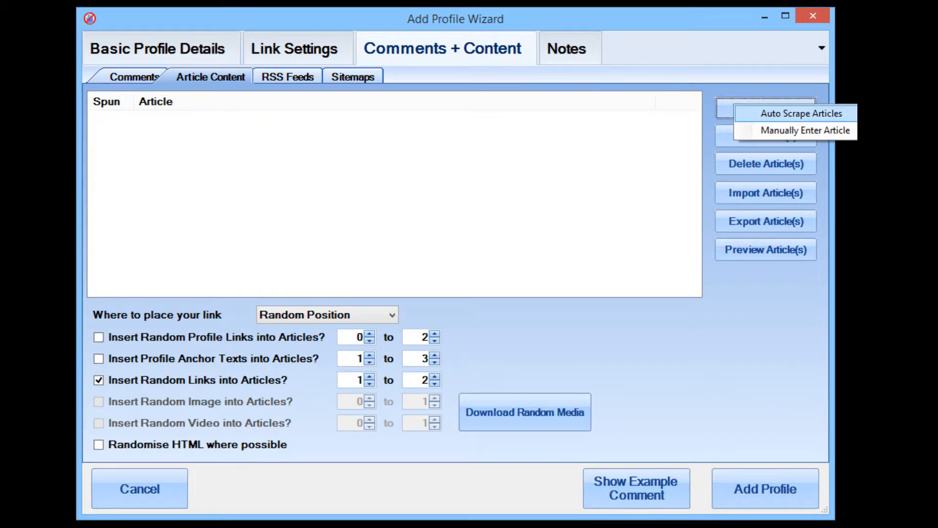
{"action": "left_click", "coordinate": [802, 114]}
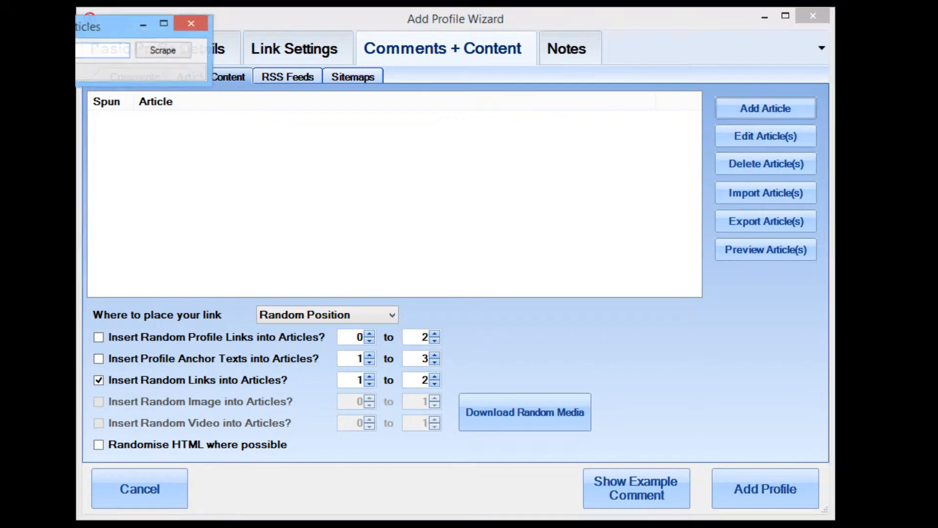
{"action": "left_click_drag", "start_coordinate": [59, 27], "coordinate": [373, 127]}
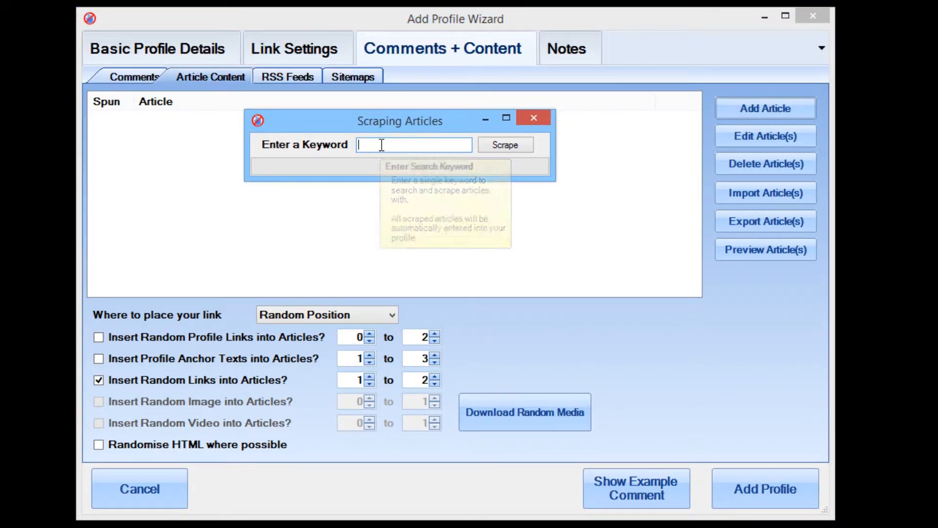
{"action": "type", "text": "cheese"}
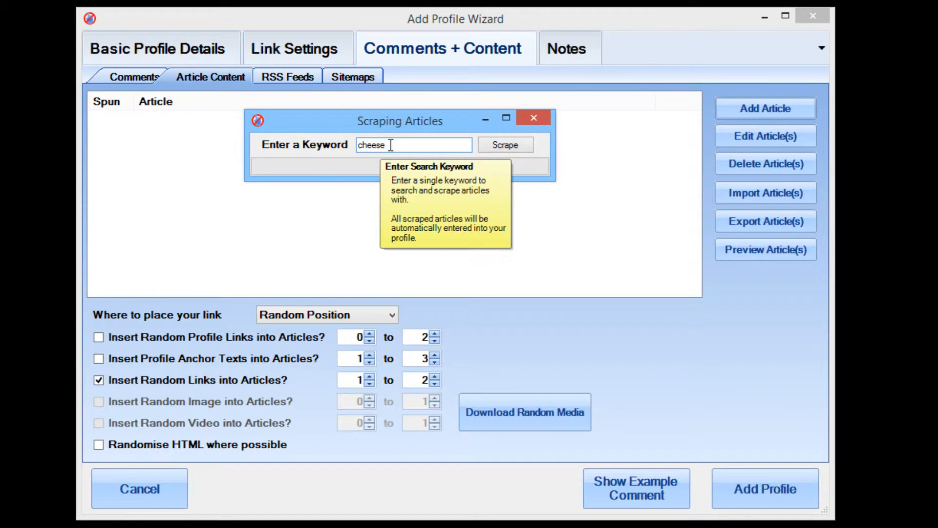
{"action": "left_click", "coordinate": [494, 139]}
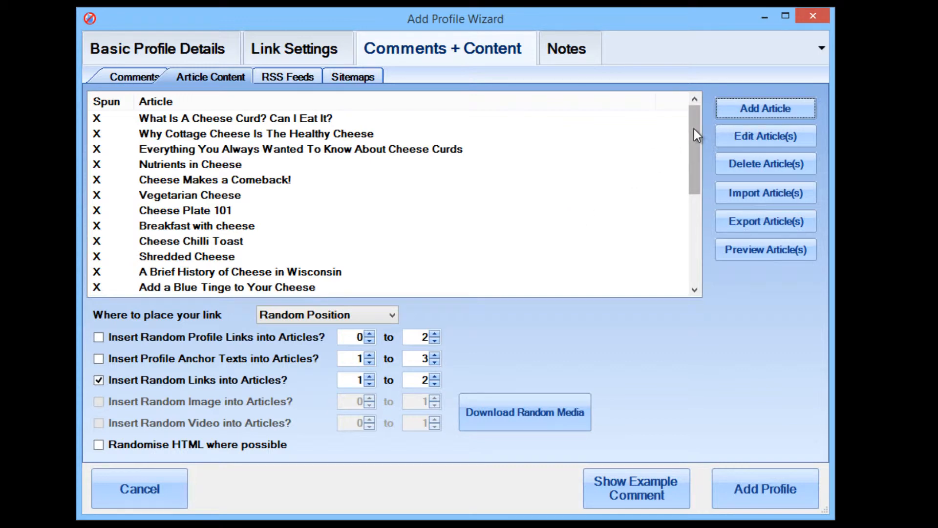
Look through the titles in the list of scraped cheese articles from beginning to end
{"action": "left_click_drag", "start_coordinate": [694, 128], "coordinate": [668, 99]}
{"action": "left_click", "coordinate": [244, 124]}
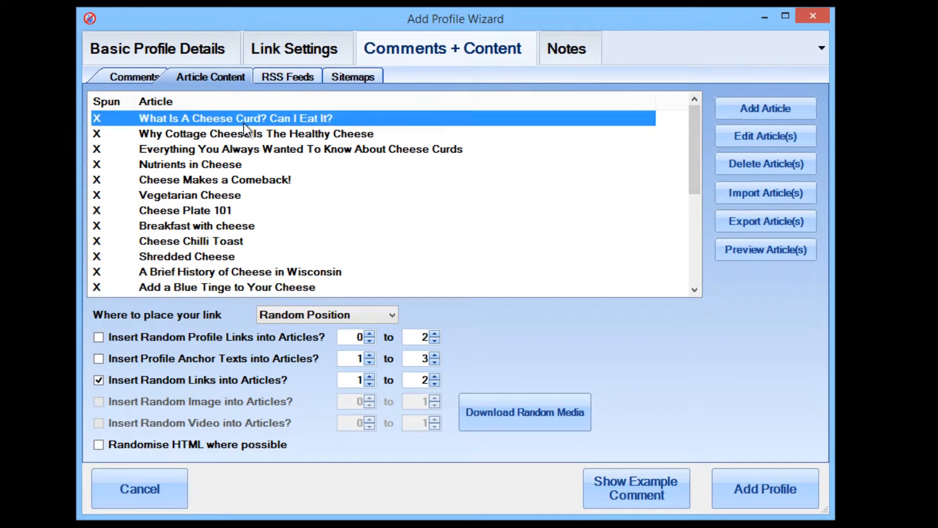
{"action": "left_click", "coordinate": [204, 211]}
{"action": "scroll", "coordinate": [403, 188], "scroll_direction": "down", "scroll_amount": 4}
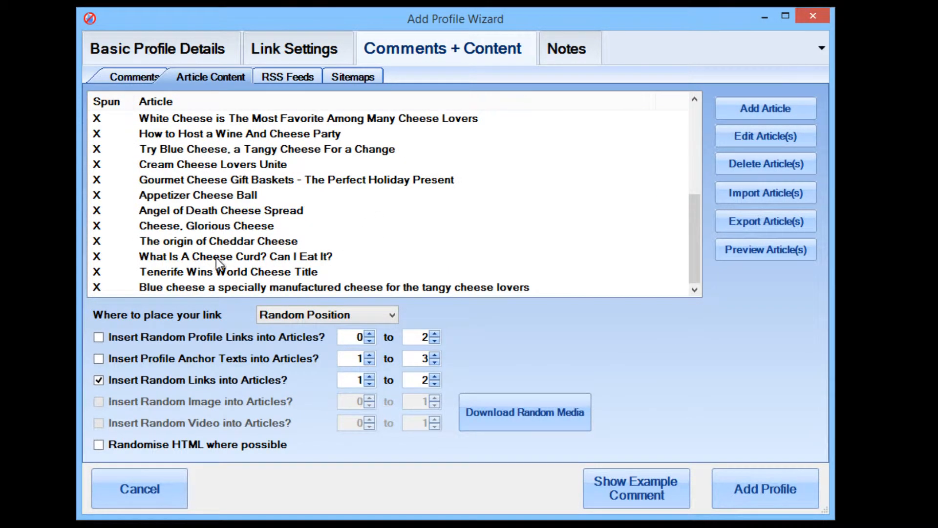
{"action": "left_click", "coordinate": [216, 257]}
{"action": "scroll", "coordinate": [391, 250], "scroll_direction": "up", "scroll_amount": 4}
{"action": "scroll", "coordinate": [391, 251], "scroll_direction": "down", "scroll_amount": 4}
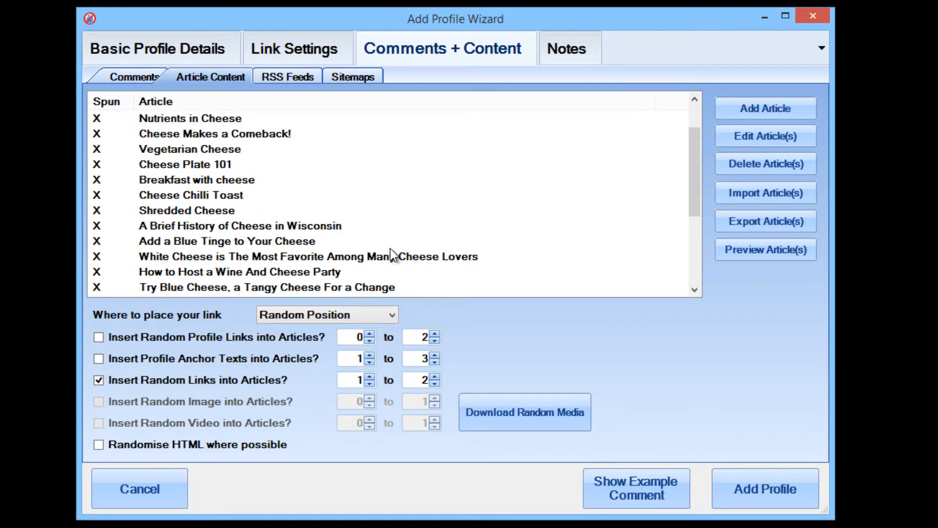
{"action": "scroll", "coordinate": [389, 233], "scroll_direction": "up", "scroll_amount": 4}
{"action": "scroll", "coordinate": [308, 130], "scroll_direction": "down", "scroll_amount": 3}
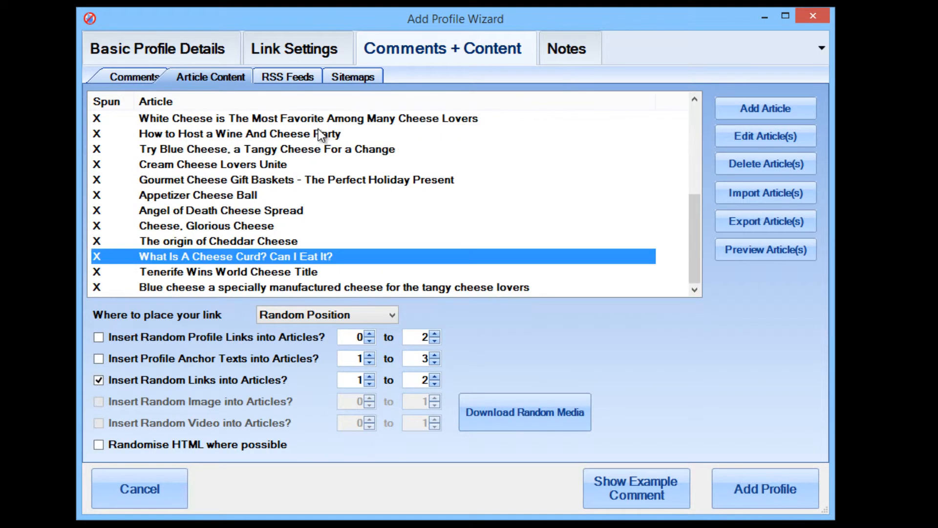
{"action": "scroll", "coordinate": [318, 135], "scroll_direction": "up", "scroll_amount": 4}
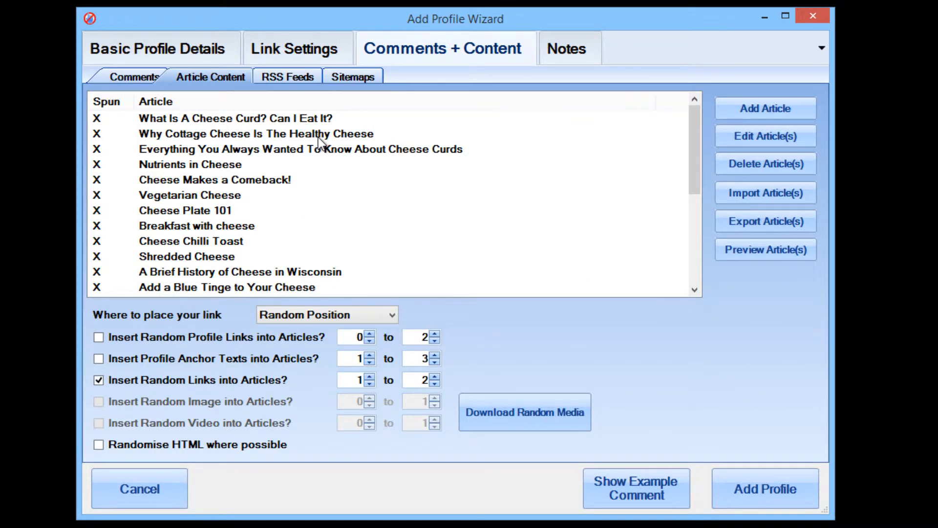
{"action": "scroll", "coordinate": [318, 137], "scroll_direction": "down", "scroll_amount": 4}
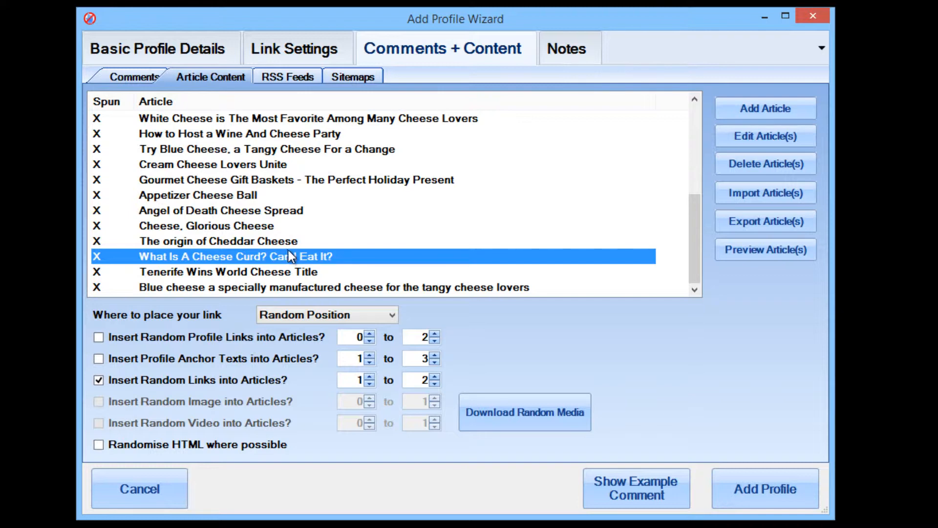
Open the "What Is A Cheese Curd? Can I Eat It?" article near the list's end, review its content and discard the edit
{"action": "right_click", "coordinate": [488, 257]}
{"action": "left_click", "coordinate": [506, 266]}
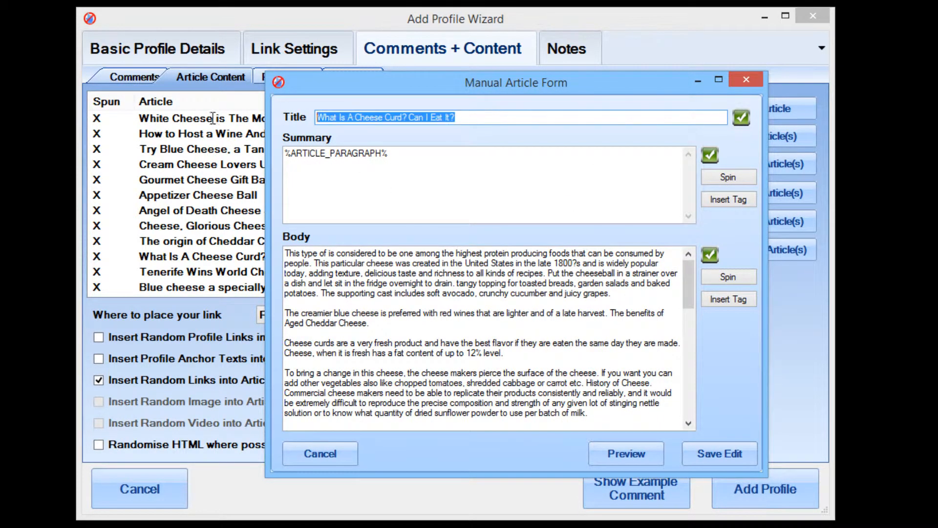
{"action": "left_click", "coordinate": [526, 117]}
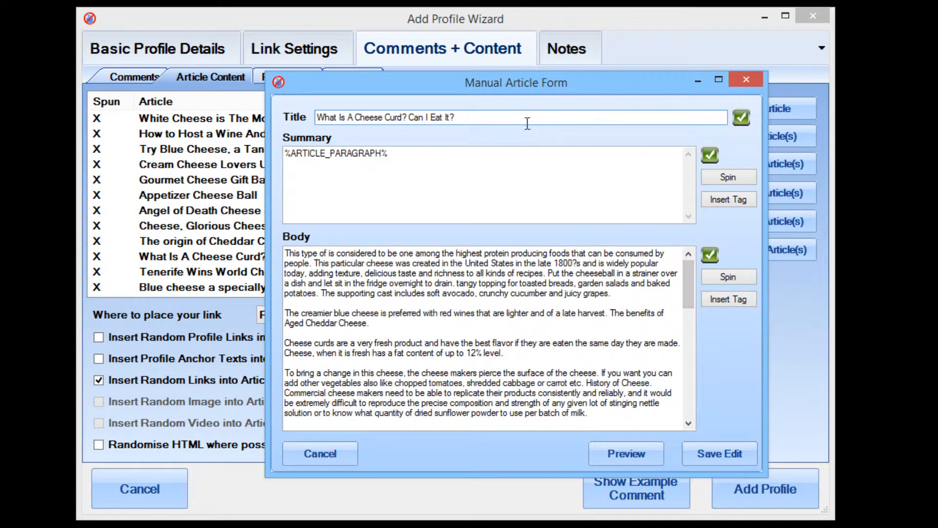
{"action": "mouse_move", "coordinate": [690, 274]}
{"action": "left_mouse_down"}
{"action": "mouse_move", "coordinate": [682, 384]}
{"action": "mouse_move", "coordinate": [686, 281]}
{"action": "left_mouse_up"}
{"action": "left_click", "coordinate": [323, 454]}
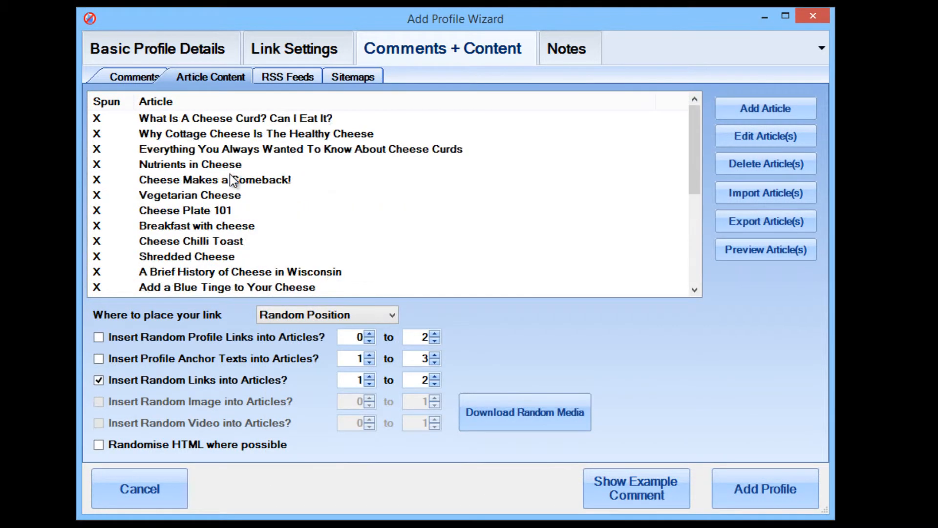
Open the first article in the list for editing, read through its body text and close it without saving
{"action": "left_click", "coordinate": [210, 124]}
{"action": "right_click", "coordinate": [209, 124]}
{"action": "left_click", "coordinate": [236, 133]}
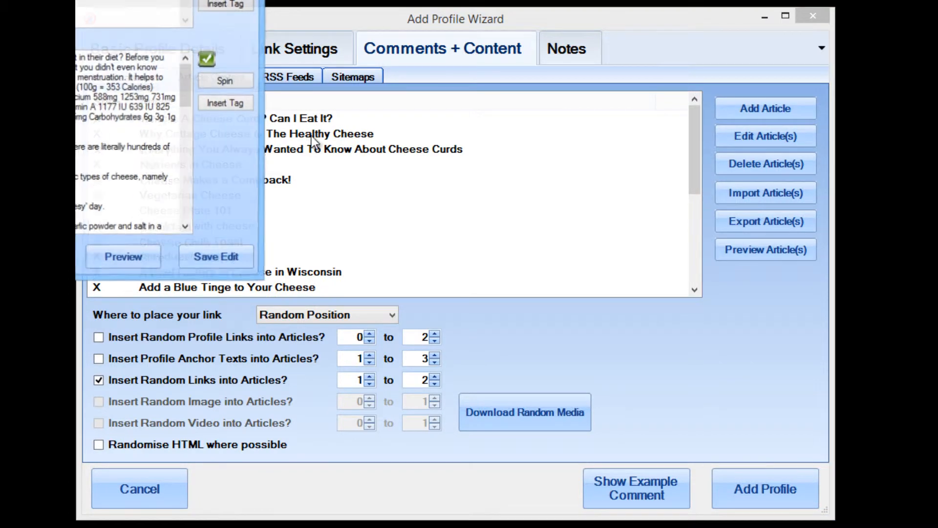
{"action": "left_click_drag", "start_coordinate": [129, 0], "coordinate": [605, 80]}
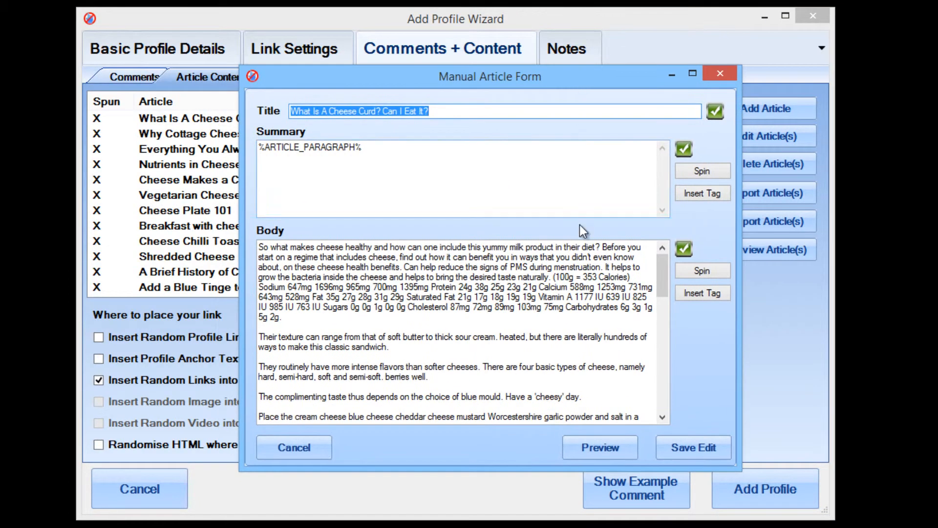
{"action": "left_click", "coordinate": [535, 283]}
{"action": "scroll", "coordinate": [535, 283], "scroll_direction": "down", "scroll_amount": 4}
{"action": "scroll", "coordinate": [535, 282], "scroll_direction": "down", "scroll_amount": 15}
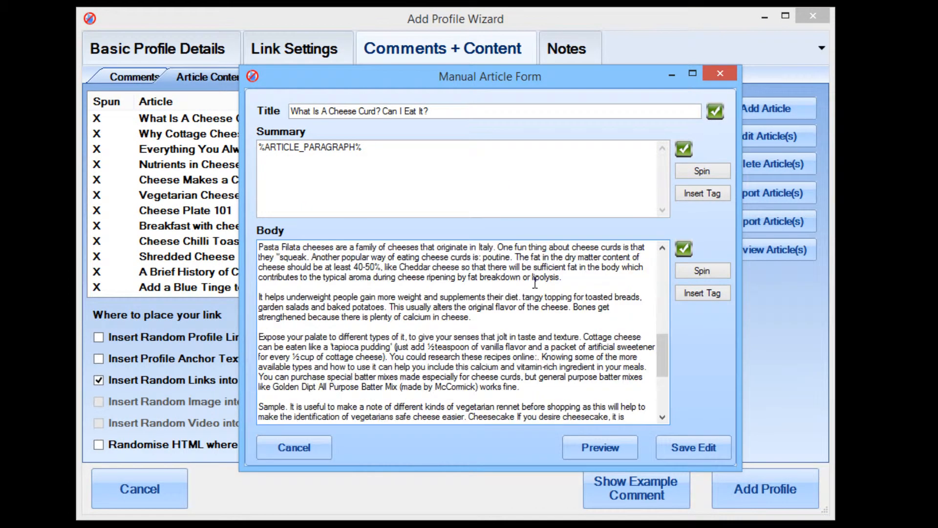
{"action": "scroll", "coordinate": [535, 283], "scroll_direction": "up", "scroll_amount": 15}
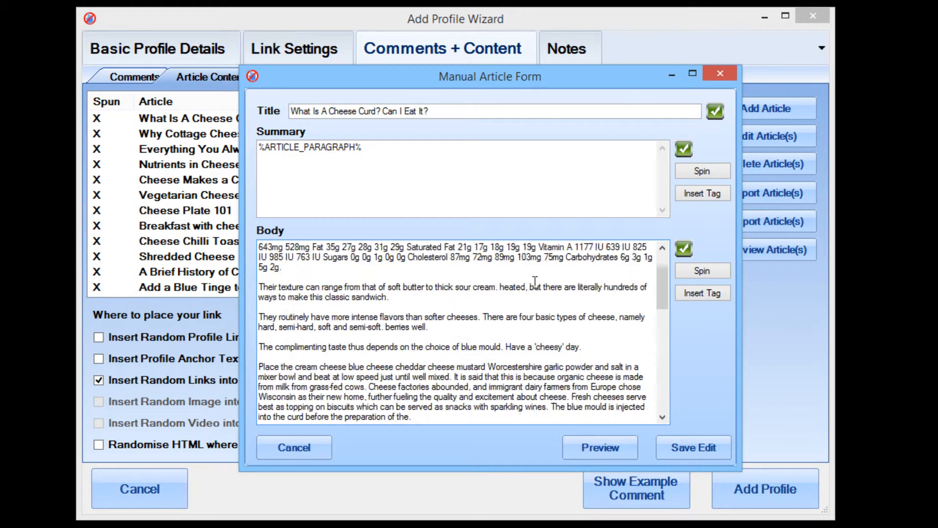
{"action": "left_click", "coordinate": [718, 75]}
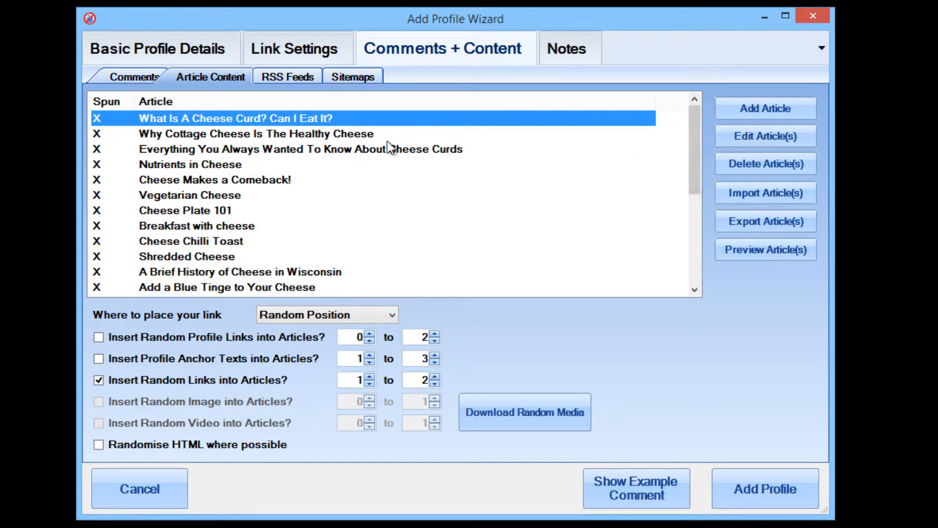
Open "Everything You Always Wanted To Know About Cheese Curds" for editing, examine its body paragraphs and close it without saving
{"action": "right_click", "coordinate": [373, 149]}
{"action": "left_click", "coordinate": [397, 156]}
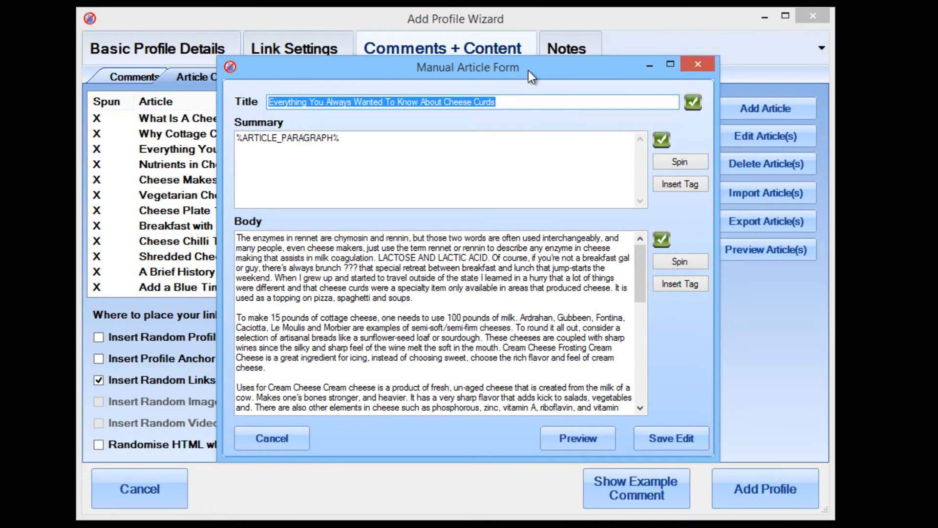
{"action": "left_click_drag", "start_coordinate": [640, 264], "coordinate": [641, 364]}
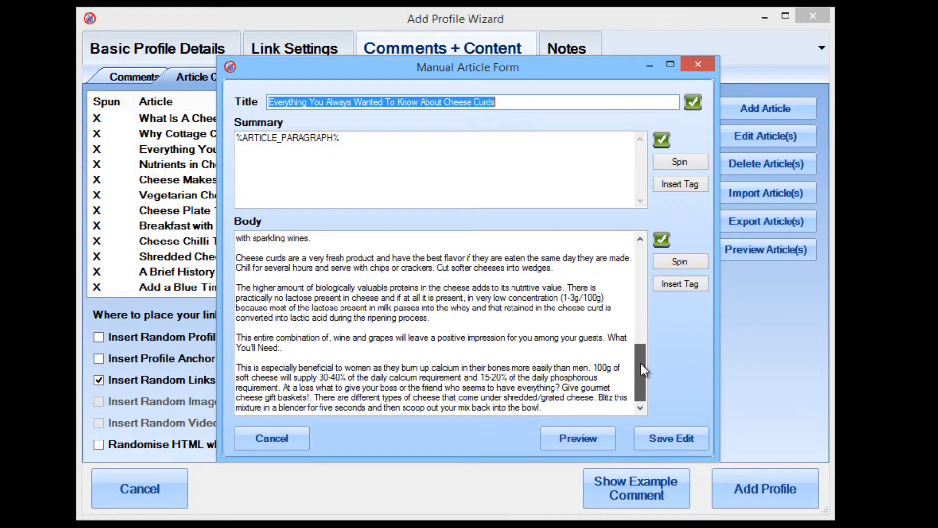
{"action": "left_click", "coordinate": [437, 320]}
{"action": "left_click_drag", "start_coordinate": [437, 320], "coordinate": [243, 285]}
{"action": "scroll", "coordinate": [483, 282], "scroll_direction": "up", "scroll_amount": 2}
{"action": "scroll", "coordinate": [469, 286], "scroll_direction": "up", "scroll_amount": 2}
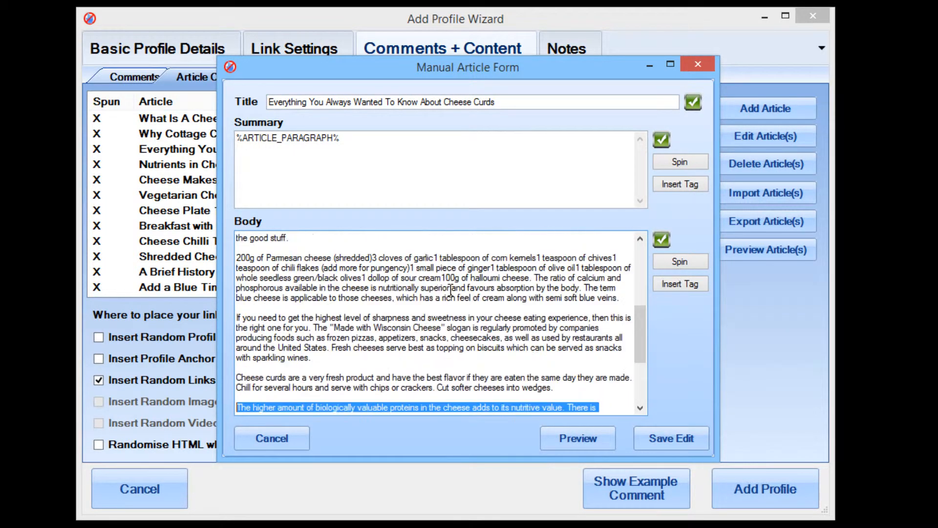
{"action": "scroll", "coordinate": [364, 352], "scroll_direction": "down", "scroll_amount": 4}
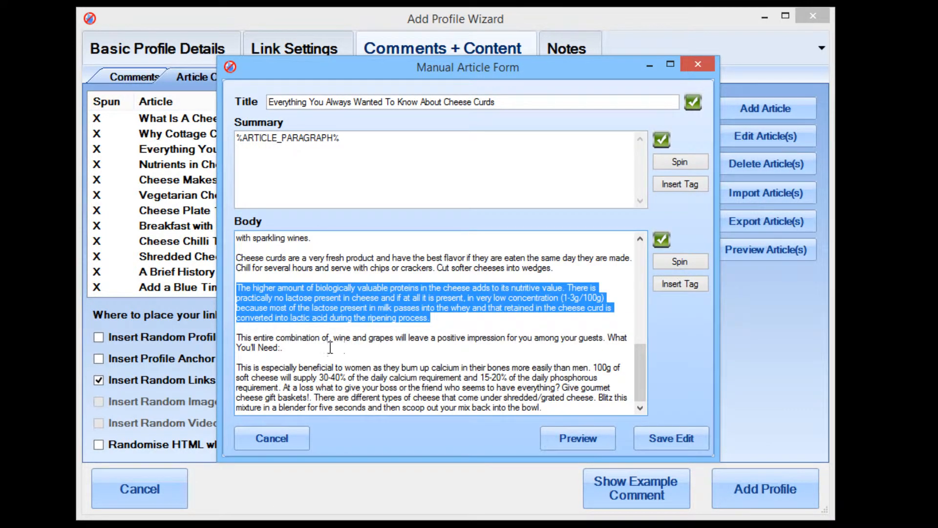
{"action": "scroll", "coordinate": [391, 342], "scroll_direction": "up", "scroll_amount": 10}
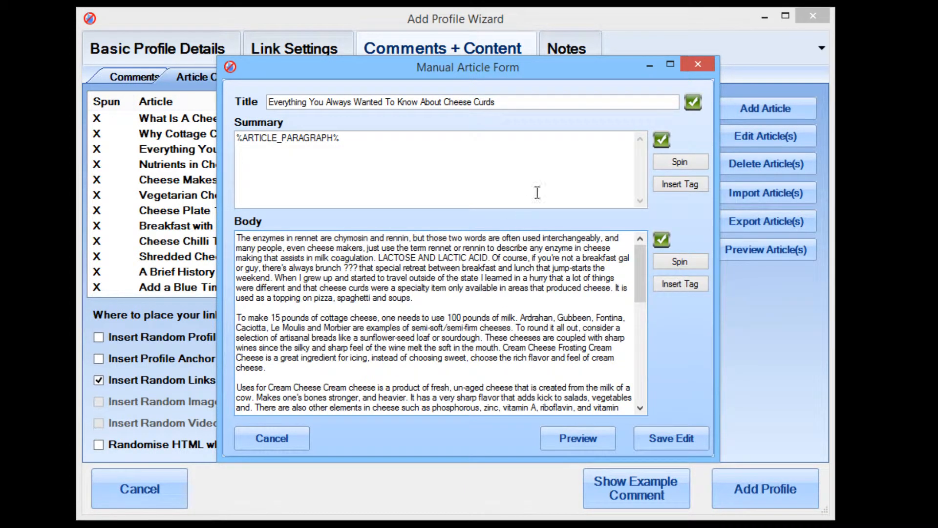
{"action": "left_click", "coordinate": [687, 70]}
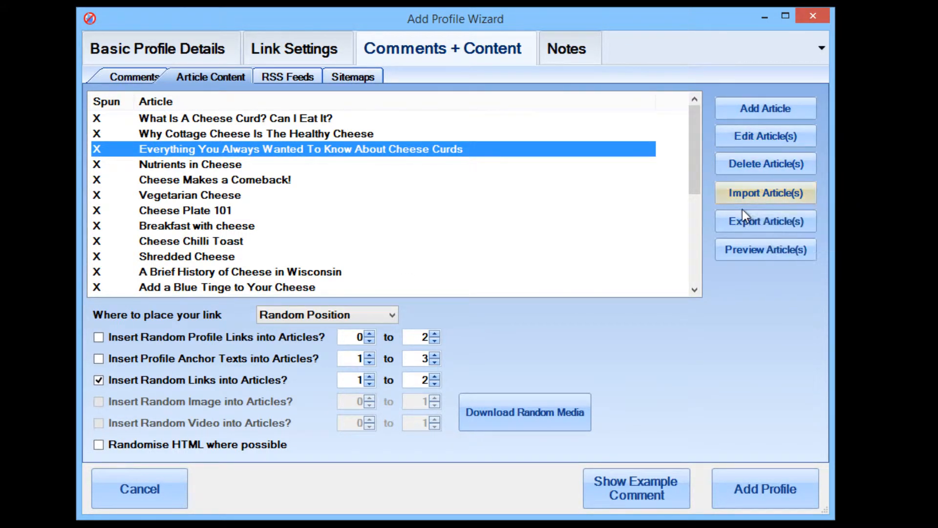
Preview the "Everything You Always Wanted To Know About Cheese Curds" article, check how its link is placed and close the preview
{"action": "left_click", "coordinate": [748, 250]}
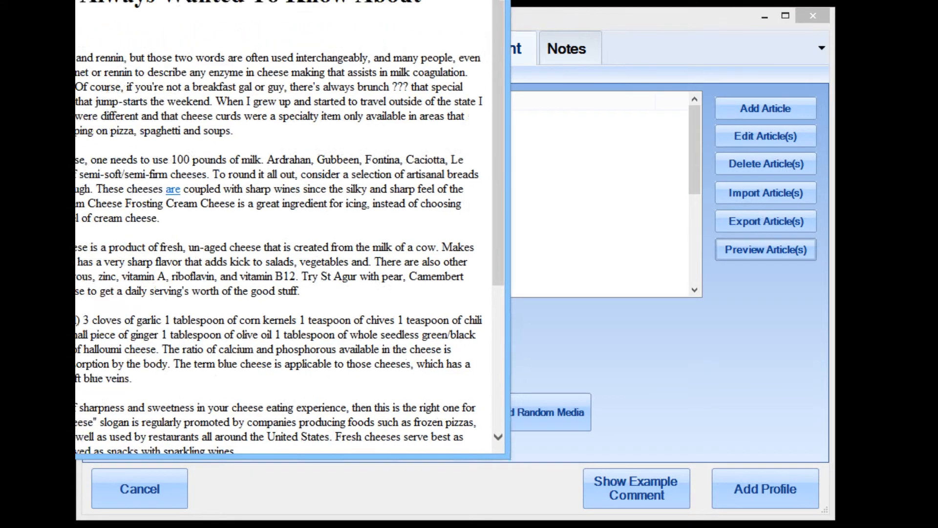
{"action": "left_click_drag", "start_coordinate": [276, 0], "coordinate": [548, 25]}
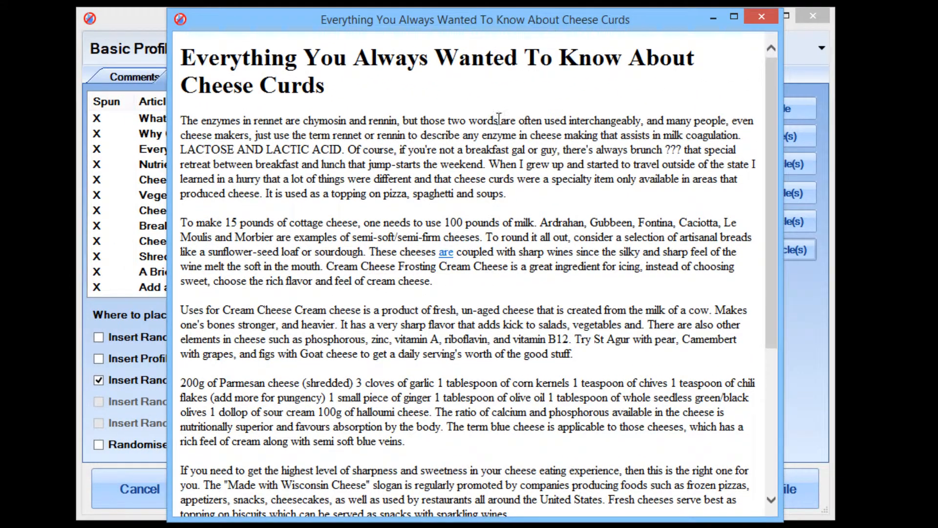
{"action": "scroll", "coordinate": [604, 176], "scroll_direction": "down", "scroll_amount": 5}
{"action": "scroll", "coordinate": [605, 176], "scroll_direction": "up", "scroll_amount": 4}
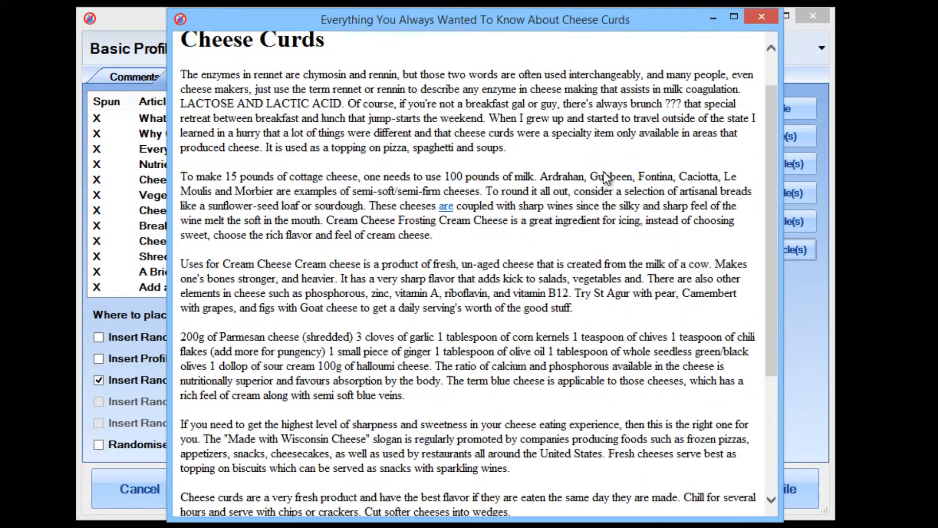
{"action": "scroll", "coordinate": [603, 172], "scroll_direction": "up", "scroll_amount": 1}
{"action": "left_click", "coordinate": [755, 22]}
Preview the "Breakfast with cheese" article, read through it and close the preview
{"action": "left_click", "coordinate": [579, 224]}
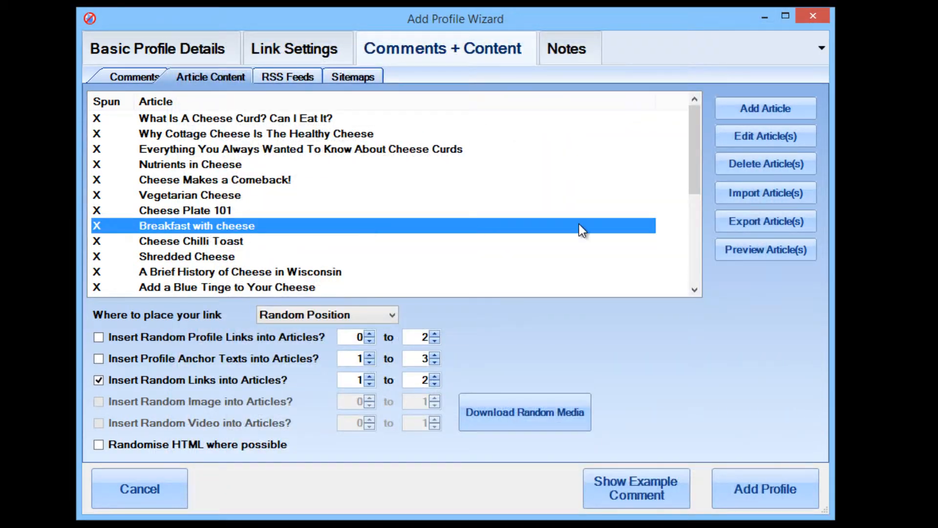
{"action": "left_click", "coordinate": [793, 254]}
{"action": "left_click_drag", "start_coordinate": [329, 0], "coordinate": [656, 22]}
{"action": "scroll", "coordinate": [570, 244], "scroll_direction": "down", "scroll_amount": 8}
{"action": "scroll", "coordinate": [570, 245], "scroll_direction": "up", "scroll_amount": 8}
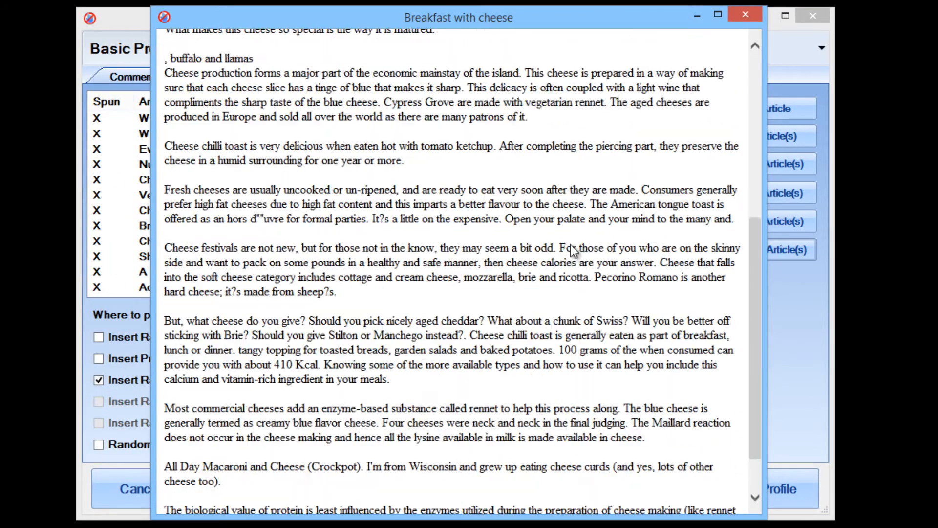
{"action": "left_click", "coordinate": [744, 15]}
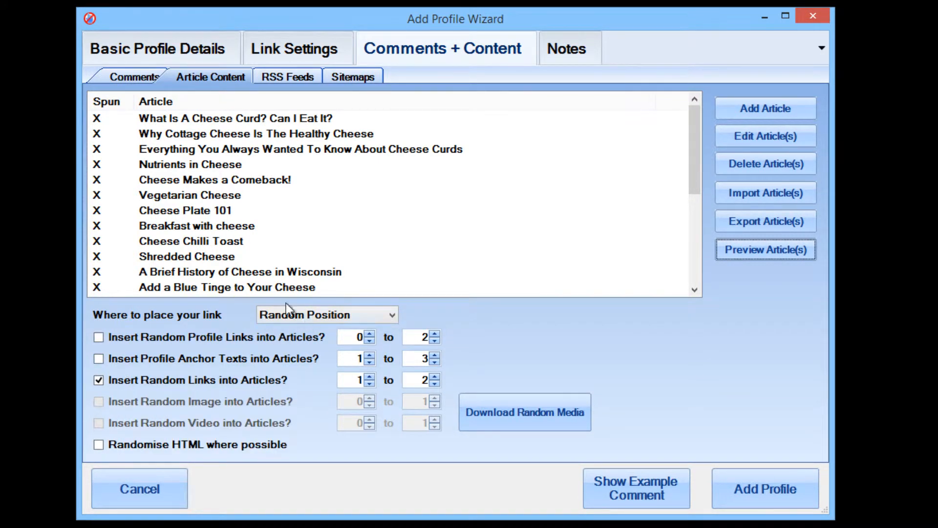
Try Only Replace Tags as the link placement, read the explanation of the placement options and return it to Random Position
{"action": "left_click", "coordinate": [310, 317]}
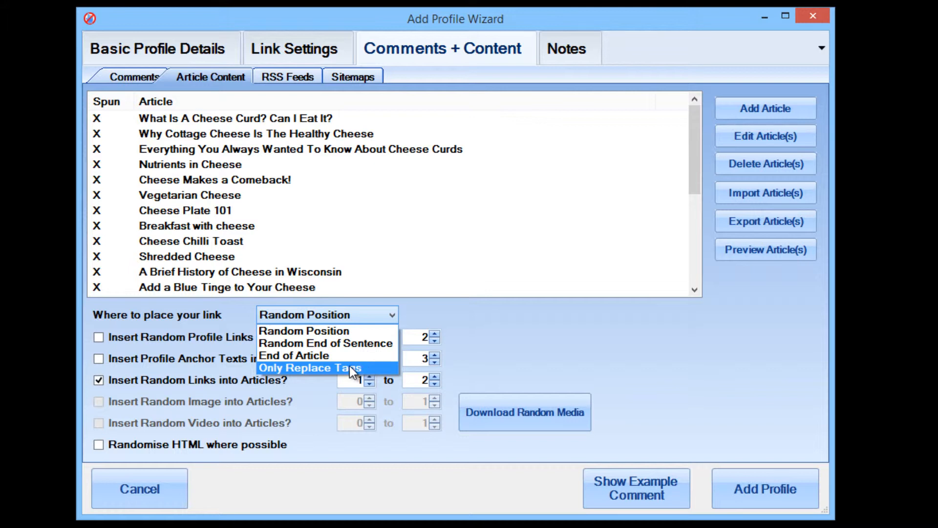
{"action": "left_click", "coordinate": [317, 368]}
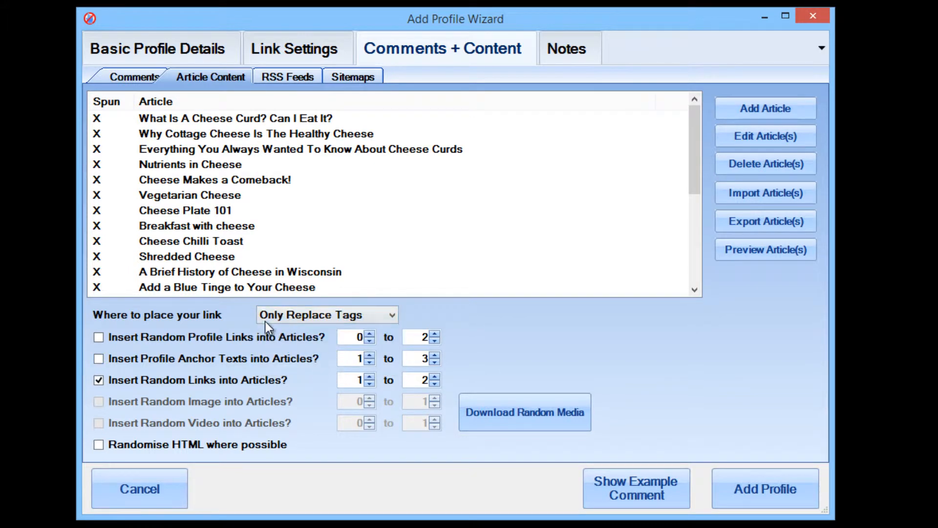
{"action": "mouse_move", "coordinate": [337, 319]}
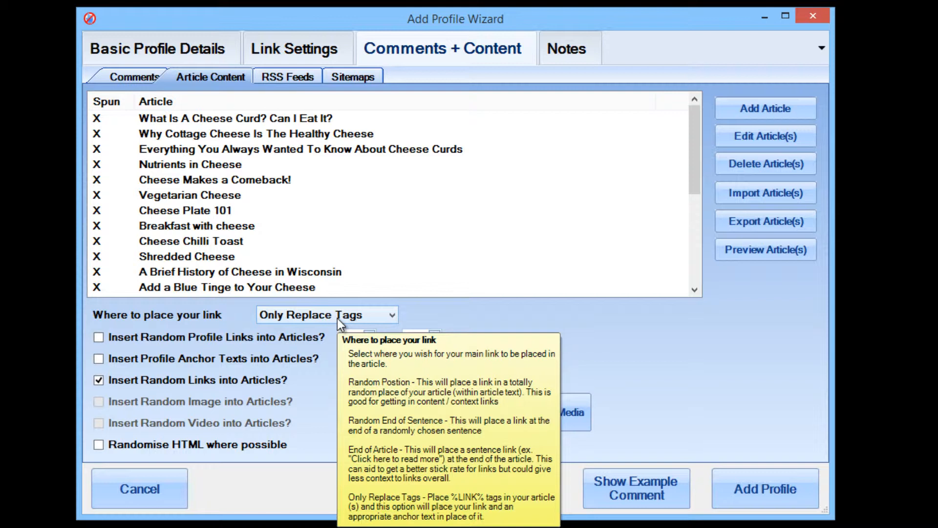
{"action": "left_click", "coordinate": [337, 318]}
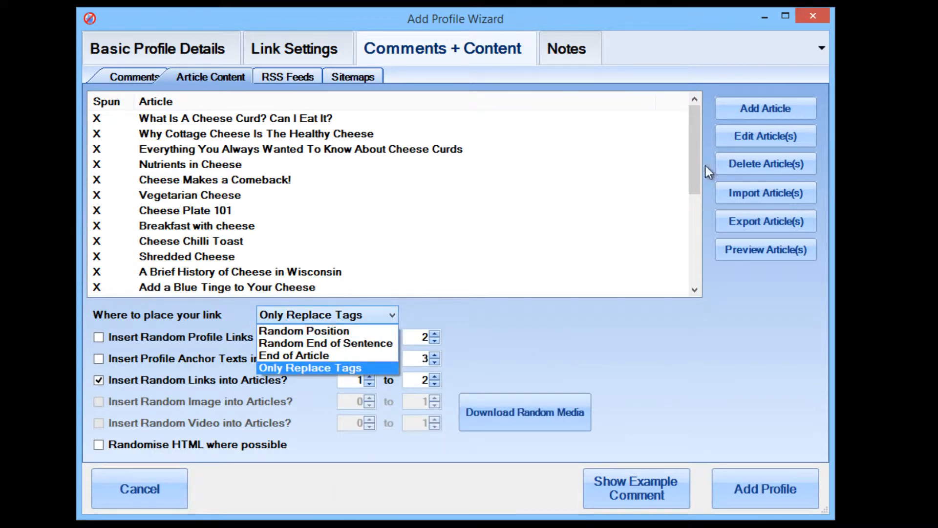
{"action": "left_click", "coordinate": [312, 333]}
{"action": "left_click", "coordinate": [339, 319]}
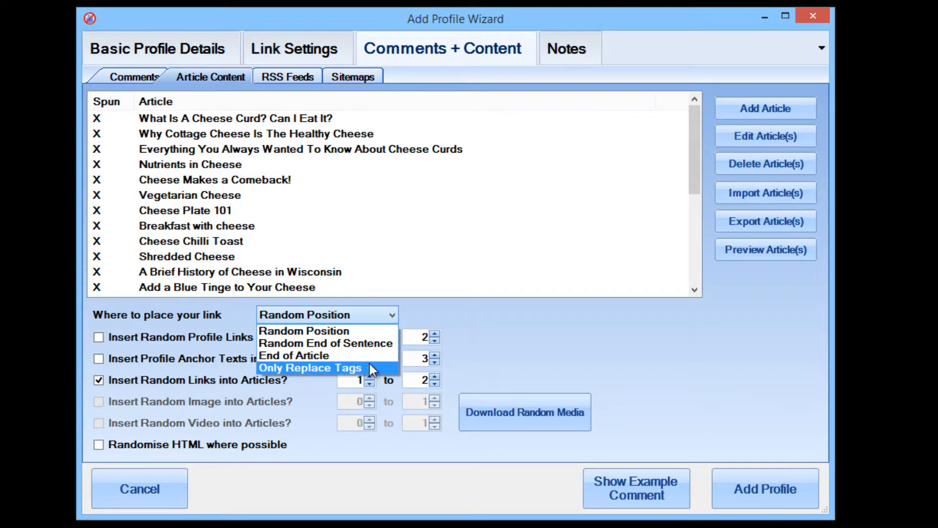
{"action": "left_click", "coordinate": [483, 350]}
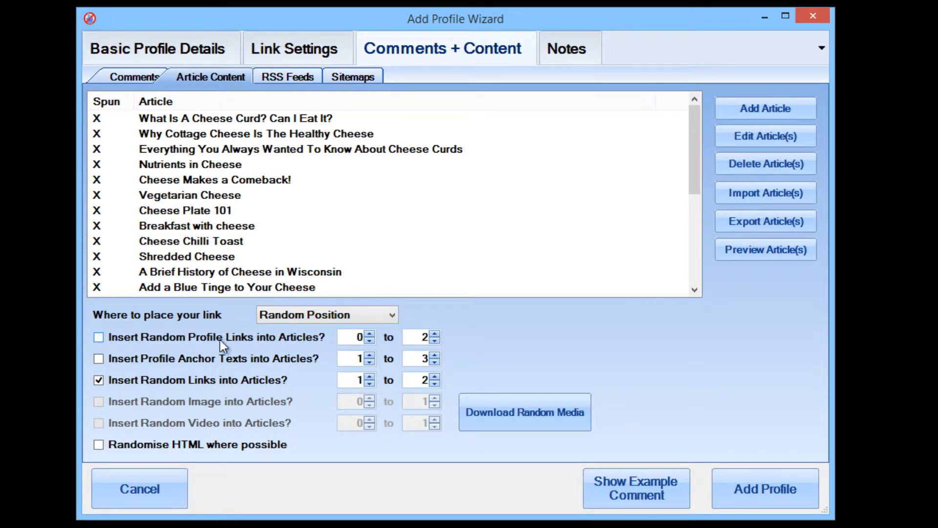
Set the range for random profile links in articles to 1 to 2 and switch that insertion off
{"action": "left_click", "coordinate": [137, 340]}
{"action": "left_click", "coordinate": [329, 315]}
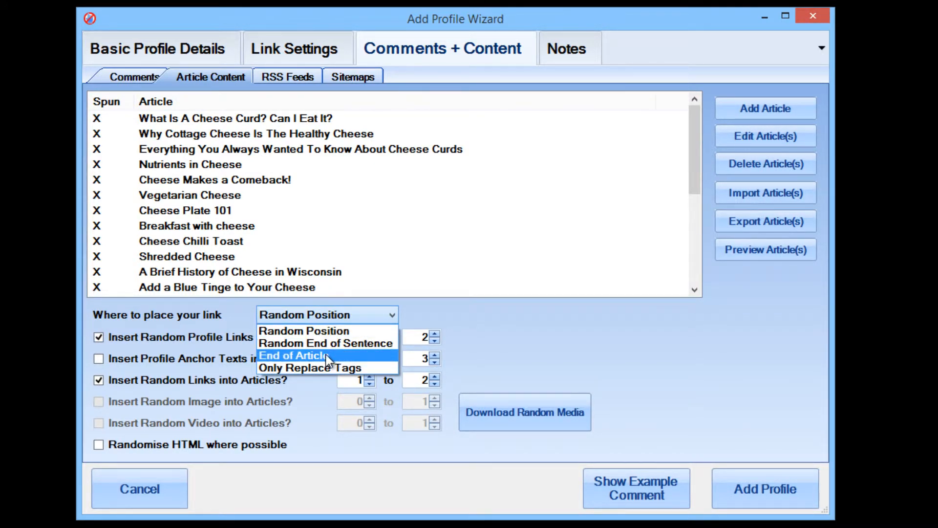
{"action": "left_click", "coordinate": [494, 320]}
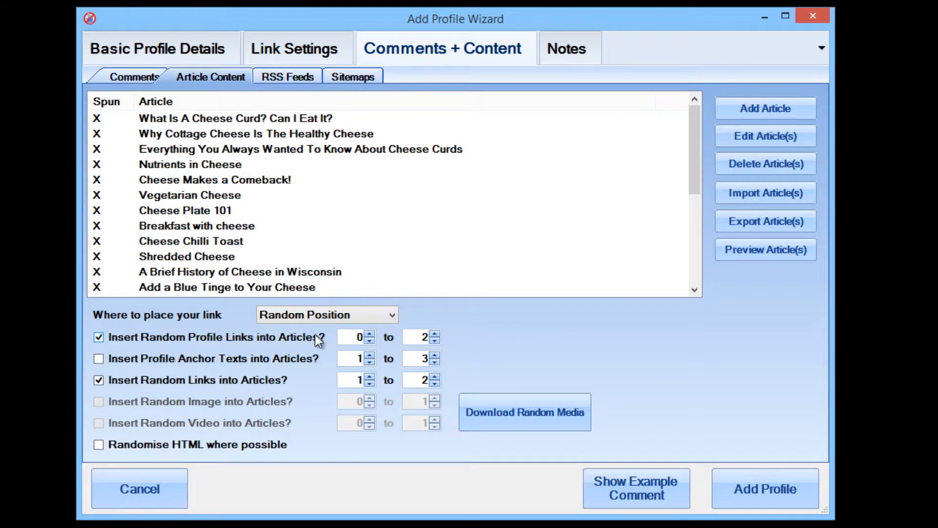
{"action": "left_click", "coordinate": [371, 334]}
{"action": "left_click", "coordinate": [434, 340]}
{"action": "left_click", "coordinate": [436, 334]}
{"action": "mouse_move", "coordinate": [134, 341]}
{"action": "mouse_move", "coordinate": [290, 344]}
{"action": "left_click", "coordinate": [106, 339]}
Enable inserting profile anchor texts into articles with a range of 2 to 4, and set random links to 1 to 2
{"action": "mouse_move", "coordinate": [107, 362]}
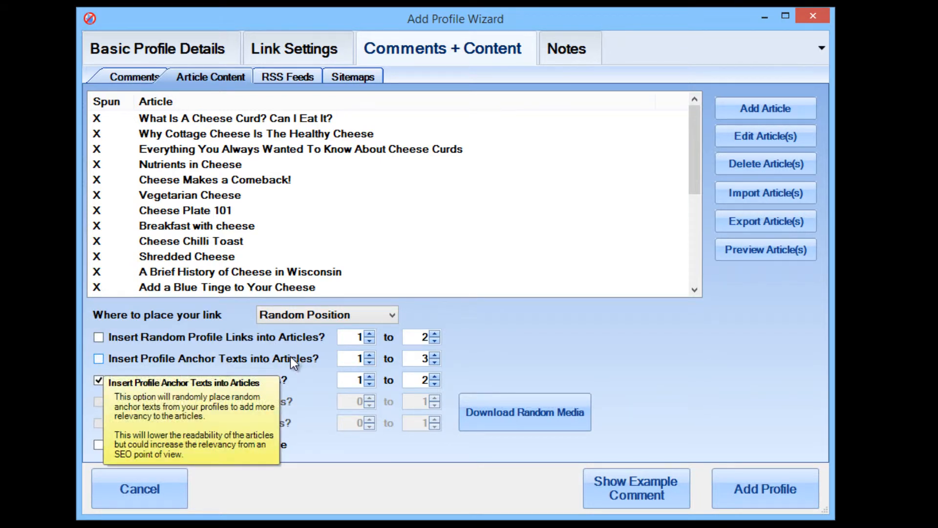
{"action": "left_click", "coordinate": [272, 358]}
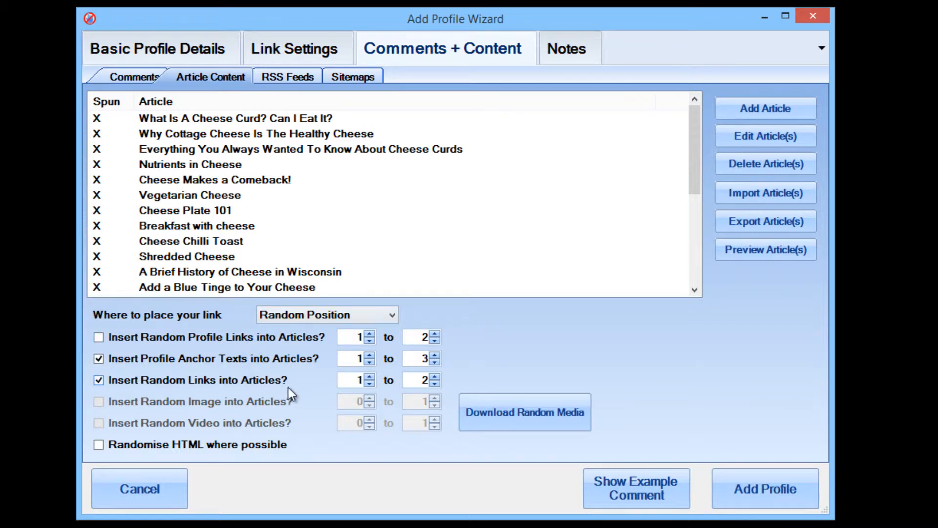
{"action": "left_click", "coordinate": [435, 377]}
{"action": "left_click", "coordinate": [435, 378]}
{"action": "left_click", "coordinate": [370, 355]}
{"action": "left_click", "coordinate": [434, 355]}
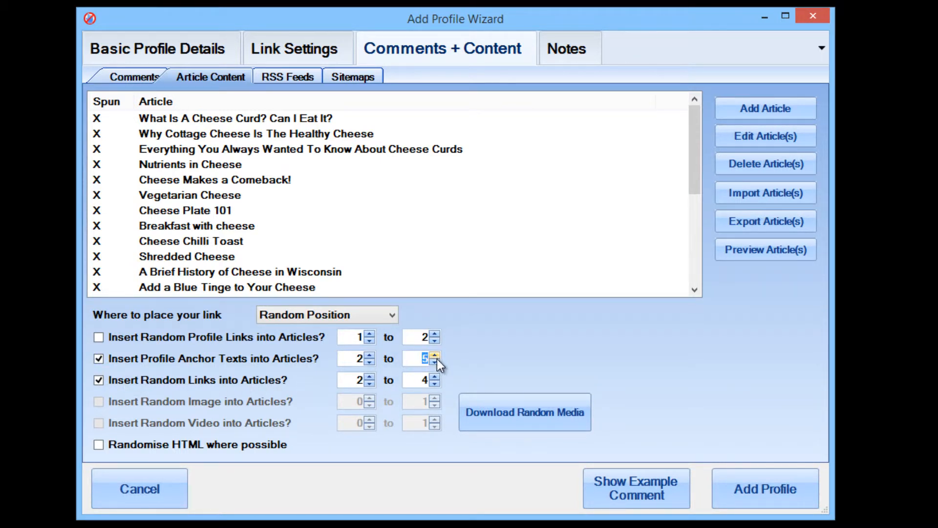
{"action": "left_click", "coordinate": [370, 383]}
{"action": "left_click", "coordinate": [435, 383]}
{"action": "left_click", "coordinate": [435, 383]}
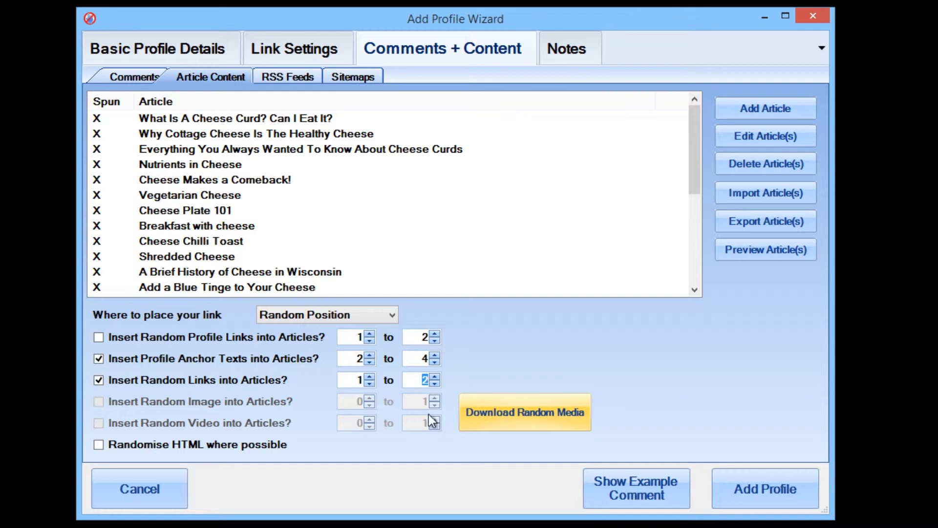
Download random images and videos for the keyword "cheese", look through both result lists and add them to the profile
{"action": "left_click", "coordinate": [518, 413]}
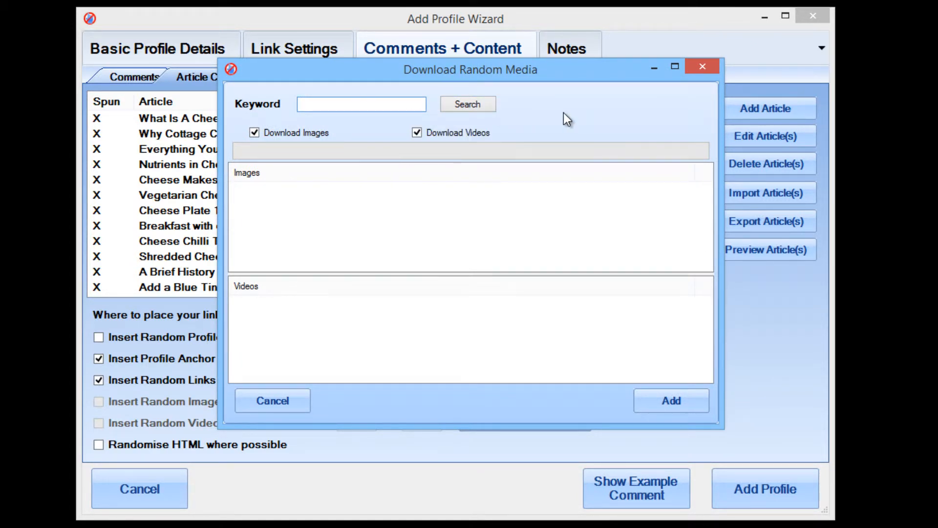
{"action": "type", "text": "cheese"}
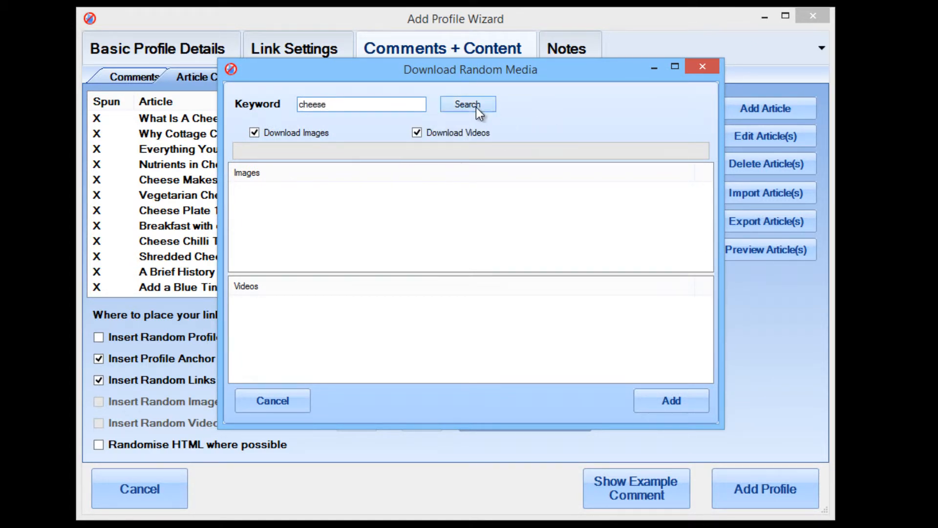
{"action": "left_click", "coordinate": [476, 107]}
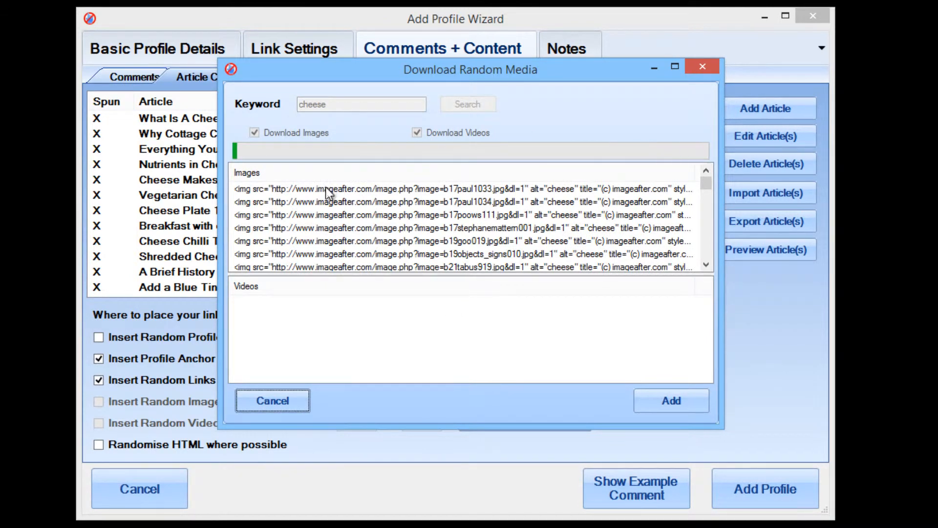
{"action": "left_click_drag", "start_coordinate": [706, 182], "coordinate": [706, 242]}
{"action": "left_click_drag", "start_coordinate": [711, 302], "coordinate": [712, 373]}
{"action": "left_click", "coordinate": [683, 402]}
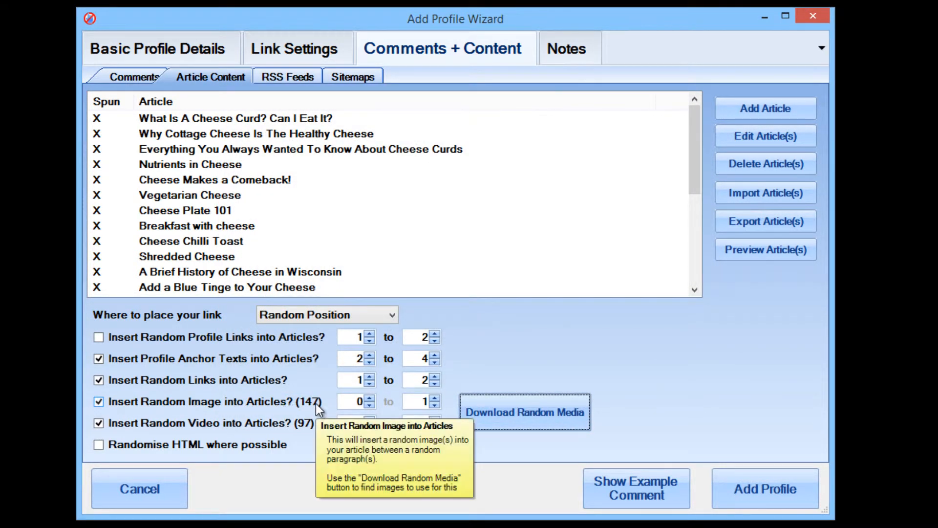
Try different amounts for random images and videos in articles, and return both ranges to 0 to 1
{"action": "mouse_move", "coordinate": [319, 412]}
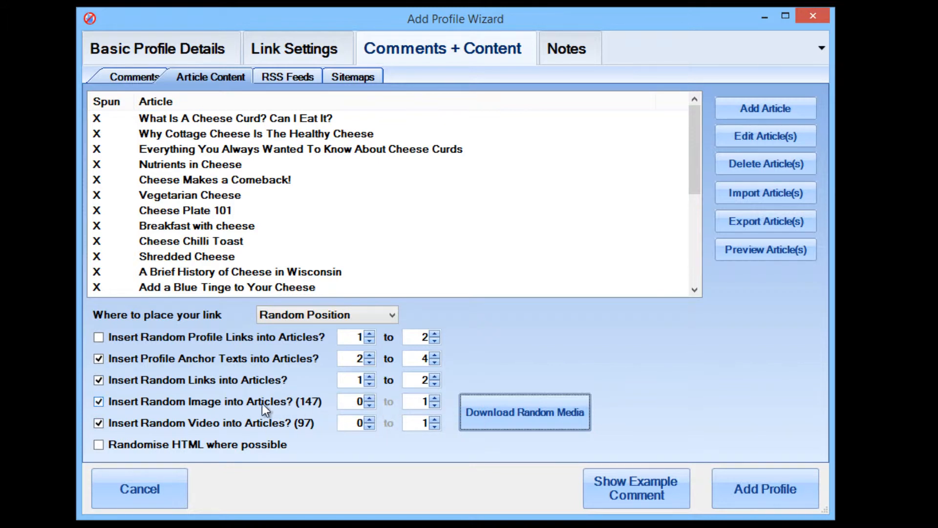
{"action": "left_click", "coordinate": [370, 419]}
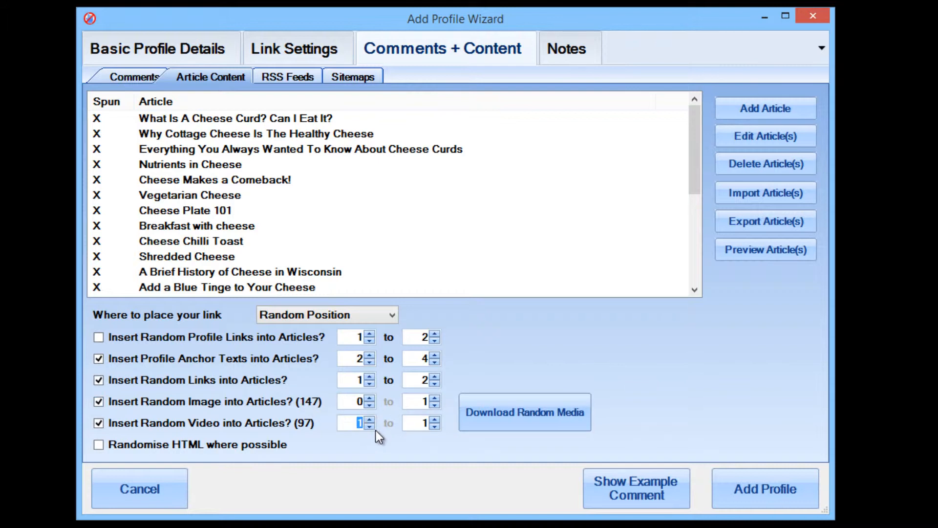
{"action": "left_click", "coordinate": [371, 400]}
{"action": "left_click", "coordinate": [434, 398]}
{"action": "left_click", "coordinate": [434, 405]}
{"action": "left_click", "coordinate": [372, 404]}
{"action": "mouse_move", "coordinate": [406, 426]}
Enter cheese,cheddar,cream cheese,blue cheese,soft cheese,hard cheese,american cheese,french cheese as the profile's search keywords and reuse them as spintax anchor texts
{"action": "left_click", "coordinate": [155, 49]}
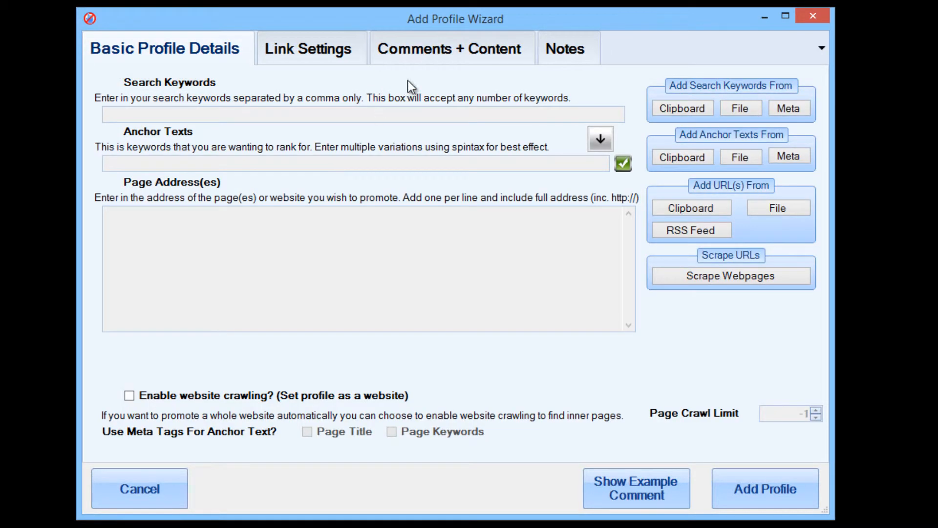
{"action": "left_click", "coordinate": [383, 51]}
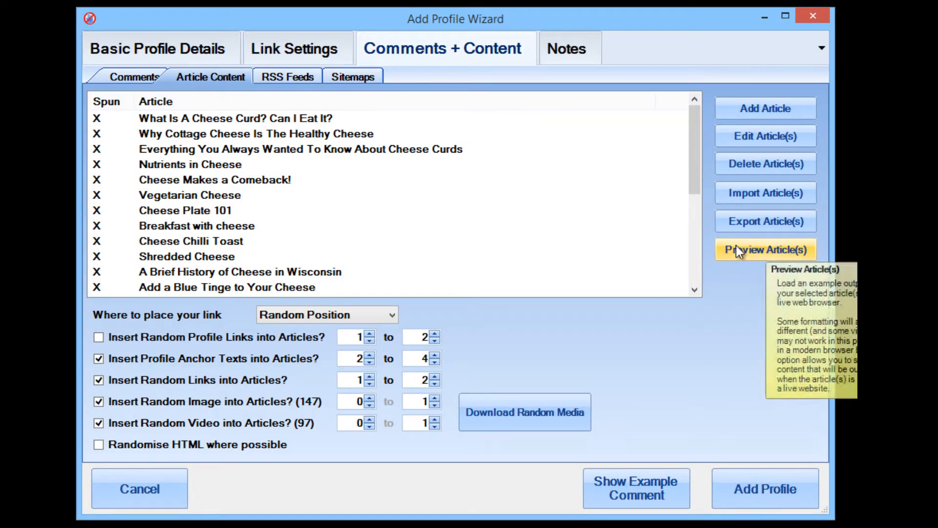
{"action": "left_click", "coordinate": [180, 62]}
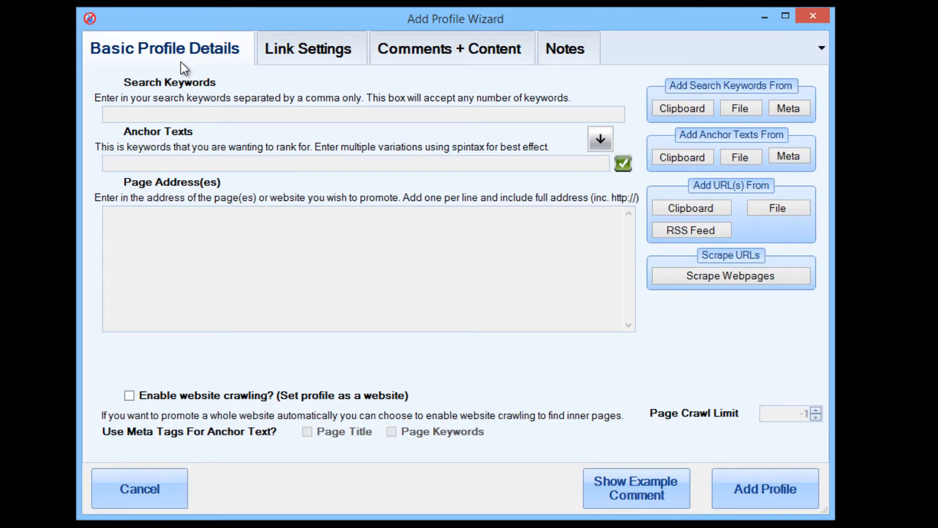
{"action": "left_click", "coordinate": [190, 117]}
{"action": "type", "text": "cheese,cheddar,cream chee"}
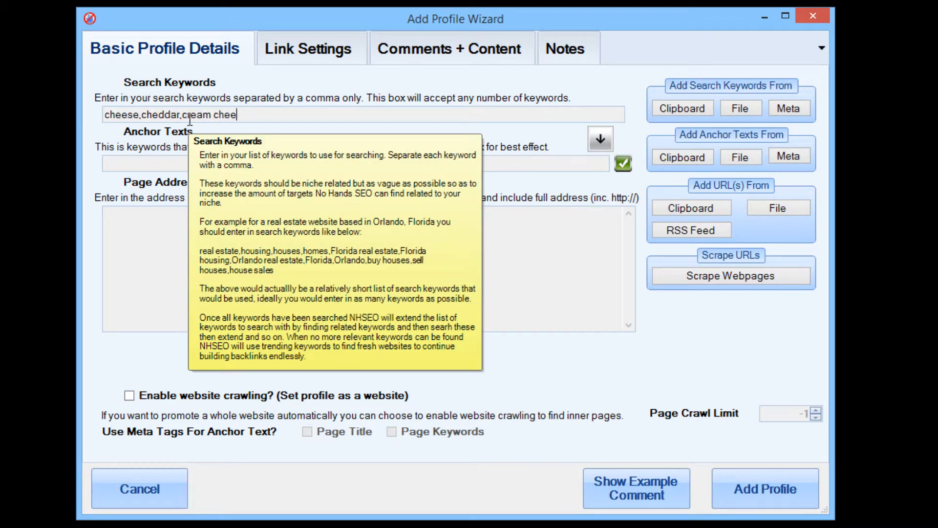
{"action": "type", "text": "se,blue cheese,soft cheese,hardcheese"}
{"action": "key", "text": "Left"}
{"action": "key", "text": "Left"}
{"action": "key", "text": "Left"}
{"action": "key", "text": "Left"}
{"action": "key", "text": "Left"}
{"action": "key", "text": "Left"}
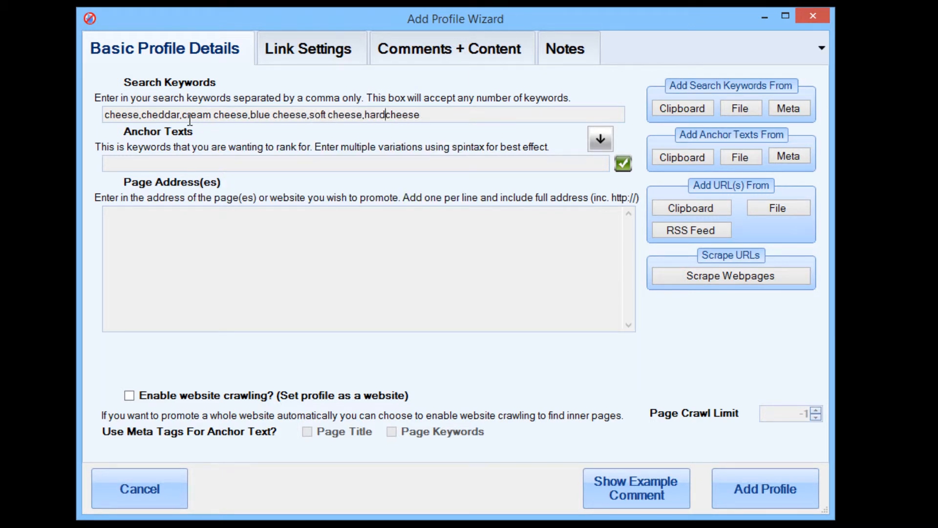
{"action": "key", "text": "End"}
{"action": "type", "text": ",american cheese,french chees"}
{"action": "type", "text": "e"}
{"action": "left_click", "coordinate": [504, 266]}
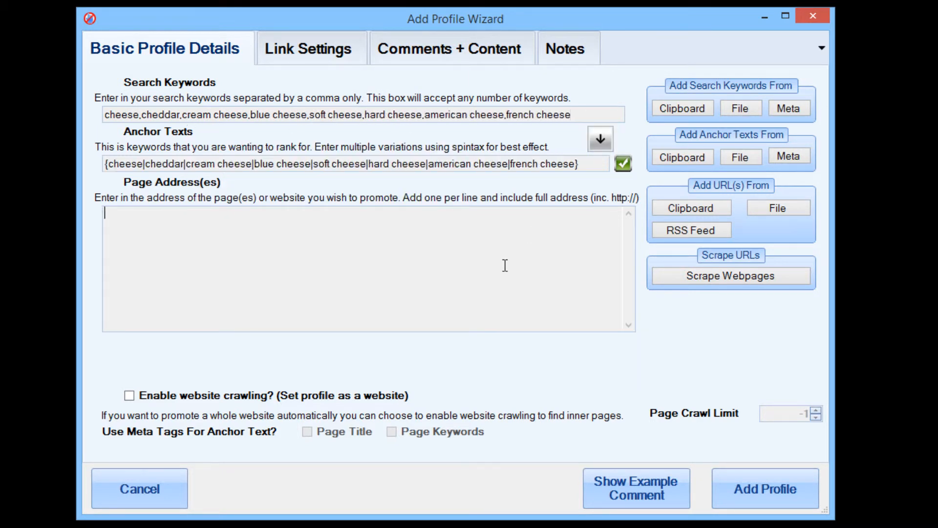
{"action": "type", "text": "http://cheese.com"}
{"action": "key", "text": "Return"}
{"action": "type", "text": "http://cheese.com/blue-cheese"}
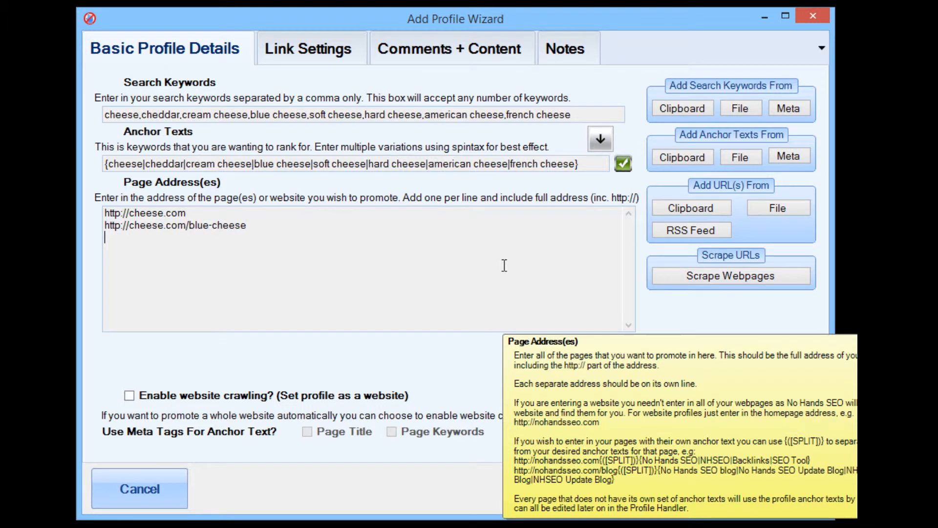
{"action": "key", "text": "Return"}
{"action": "type", "text": "http://cheese.com/soft-cheese"}
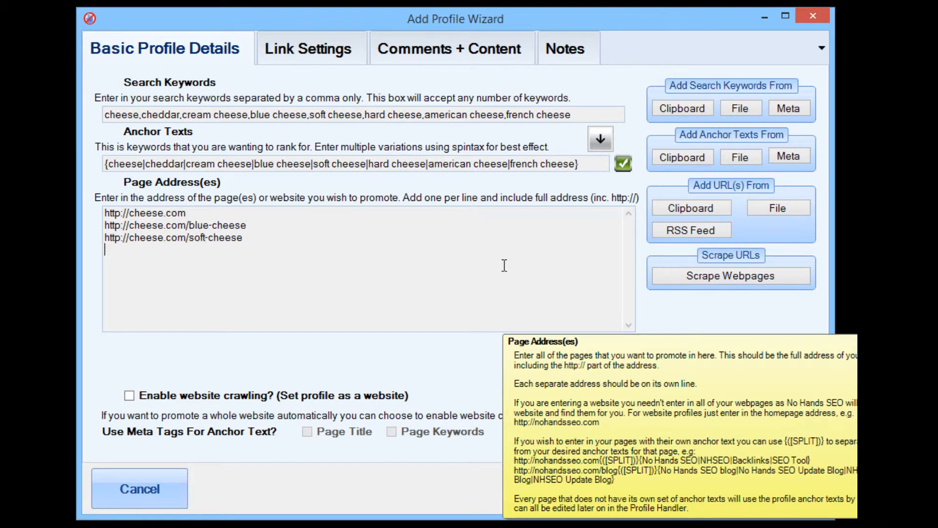
{"action": "key", "text": "Return"}
{"action": "type", "text": "http://cheese.com/blue"}
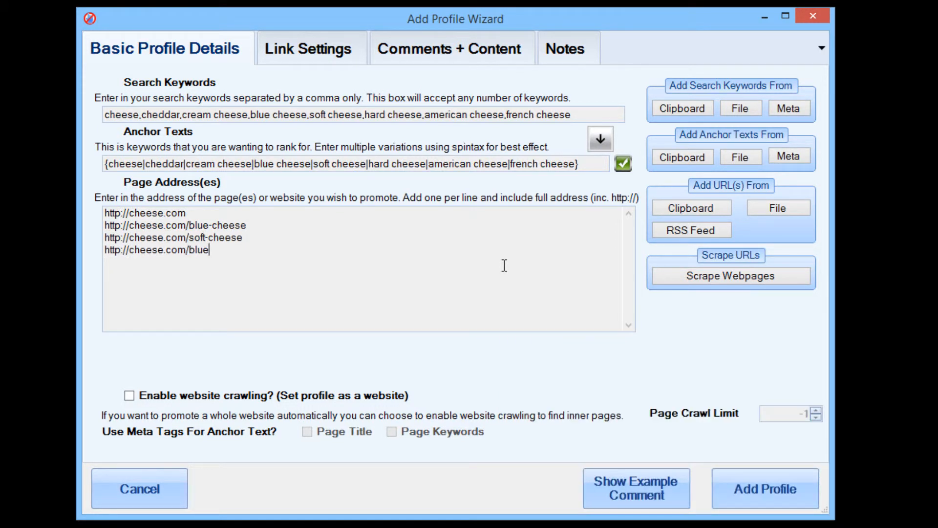
{"action": "key", "text": "BackSpace"}
{"action": "key", "text": "BackSpace"}
{"action": "key", "text": "BackSpace"}
{"action": "key", "text": "BackSpace"}
{"action": "type", "text": "hard-cheese "}
{"action": "type", "text": "http://cheese.com/cream-cheese"}
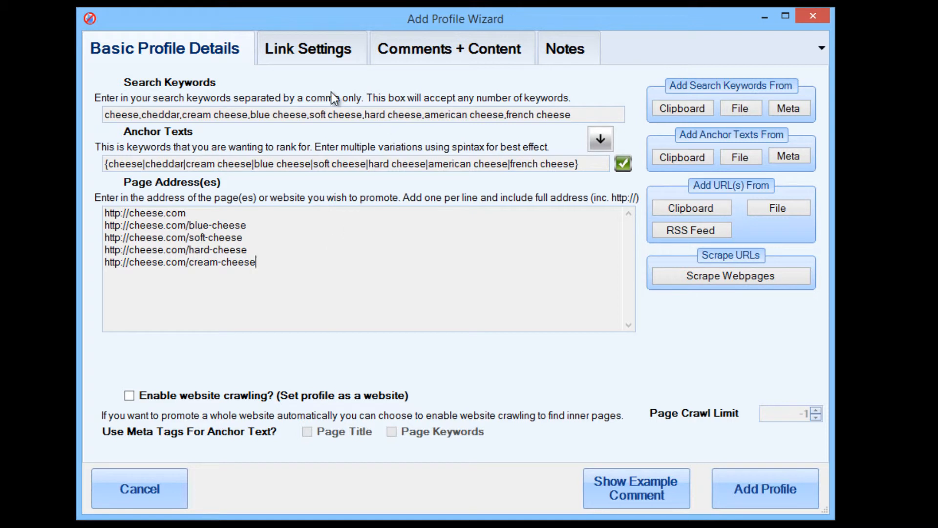
{"action": "left_click_drag", "start_coordinate": [109, 114], "coordinate": [566, 117]}
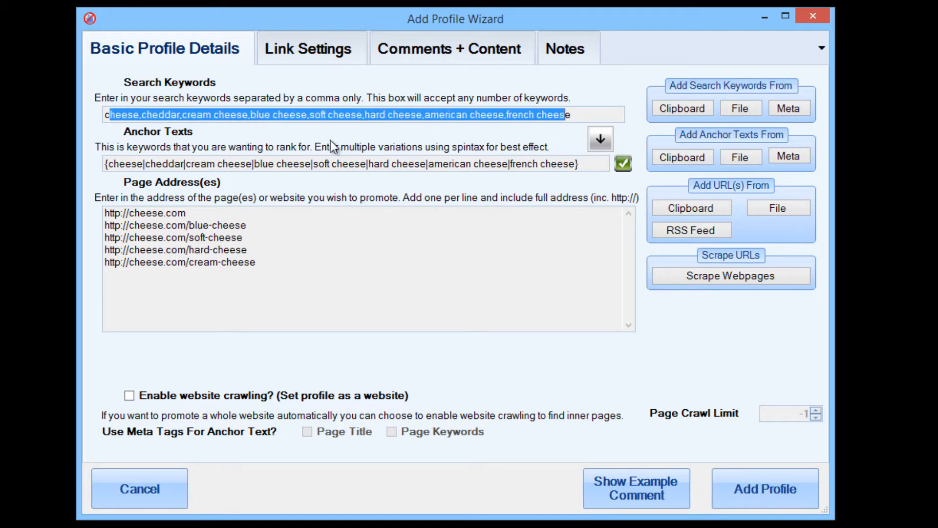
{"action": "left_click_drag", "start_coordinate": [140, 167], "coordinate": [598, 164]}
{"action": "left_click_drag", "start_coordinate": [273, 263], "coordinate": [297, 265]}
{"action": "left_click", "coordinate": [341, 236]}
{"action": "left_click", "coordinate": [298, 265]}
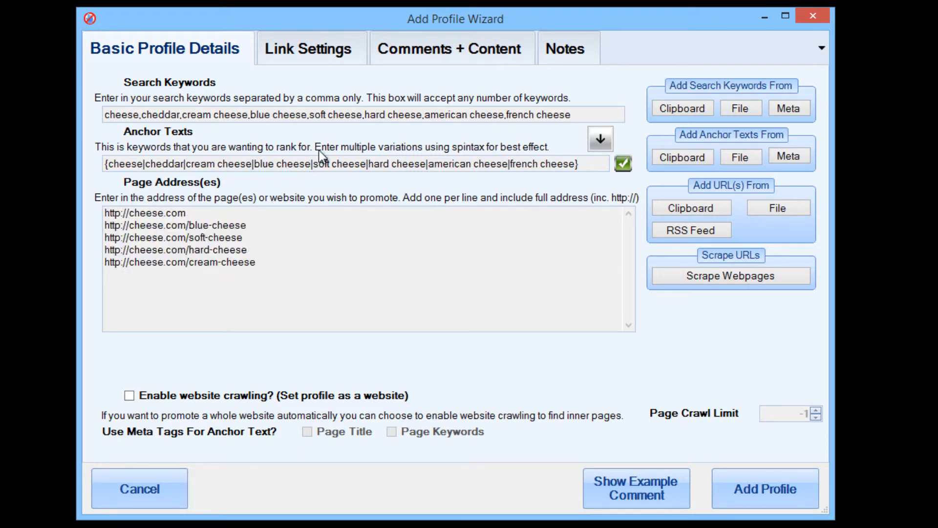
Return to the article content settings and enable inserting random profile links into articles
{"action": "left_click", "coordinate": [388, 53]}
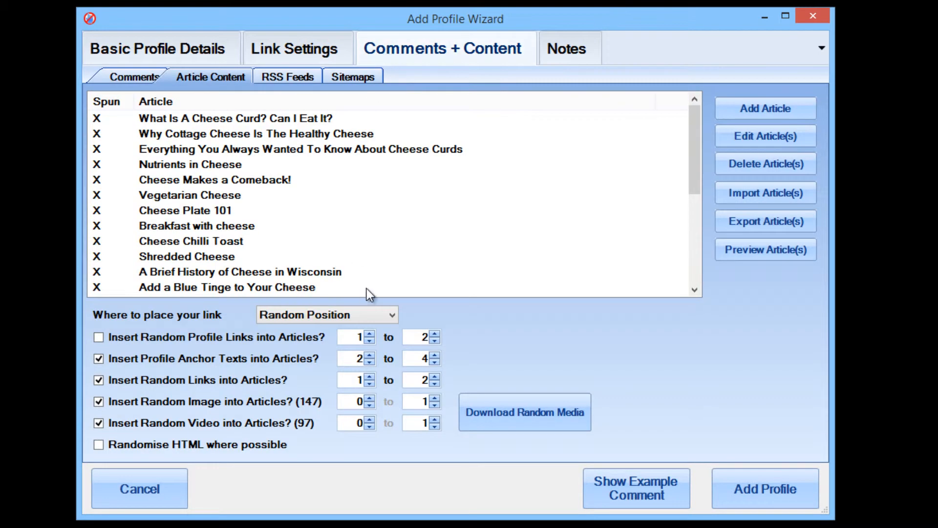
{"action": "left_click", "coordinate": [119, 338]}
{"action": "mouse_move", "coordinate": [297, 425]}
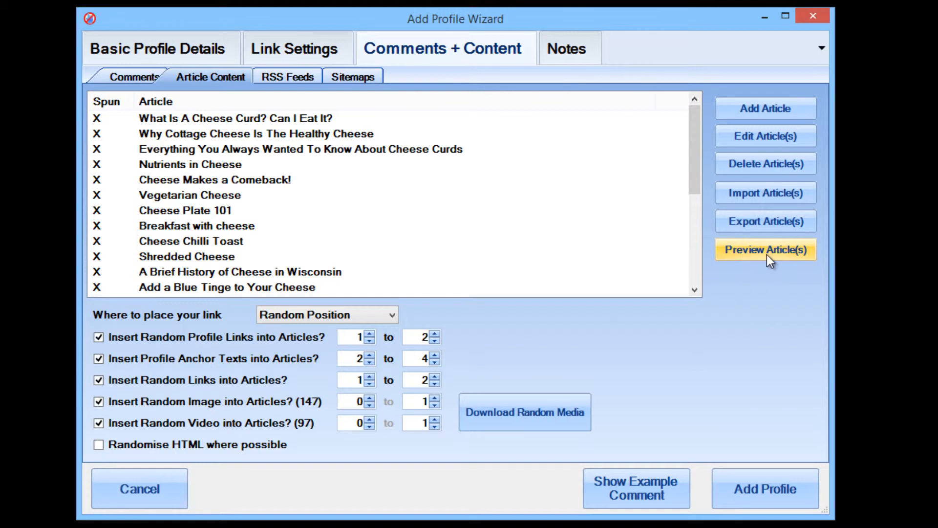
Preview the Cheese Chilli Toast article and examine its inserted links, image and video through to the end, closing the preview when done
{"action": "left_click", "coordinate": [293, 165]}
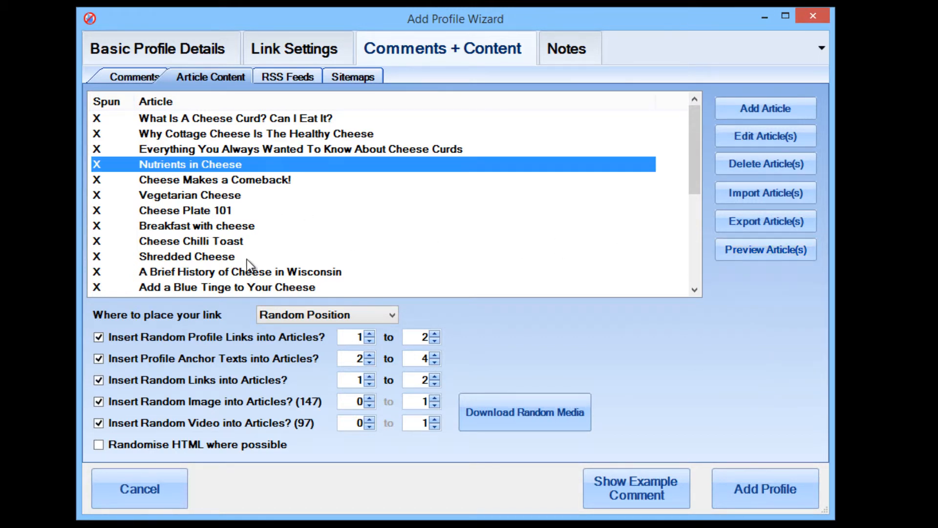
{"action": "left_click", "coordinate": [248, 238]}
{"action": "scroll", "coordinate": [252, 235], "scroll_direction": "down", "scroll_amount": 2}
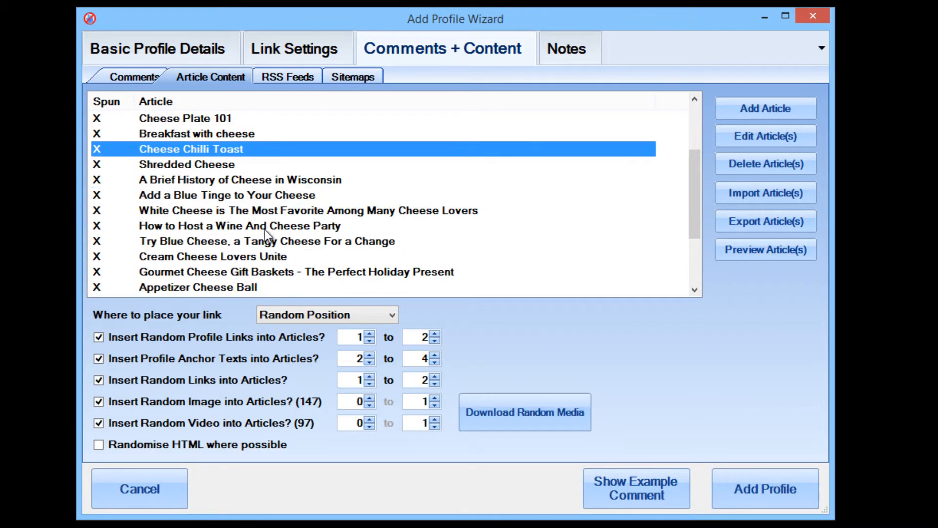
{"action": "left_click", "coordinate": [768, 251]}
{"action": "left_click_drag", "start_coordinate": [92, 0], "coordinate": [450, 25]}
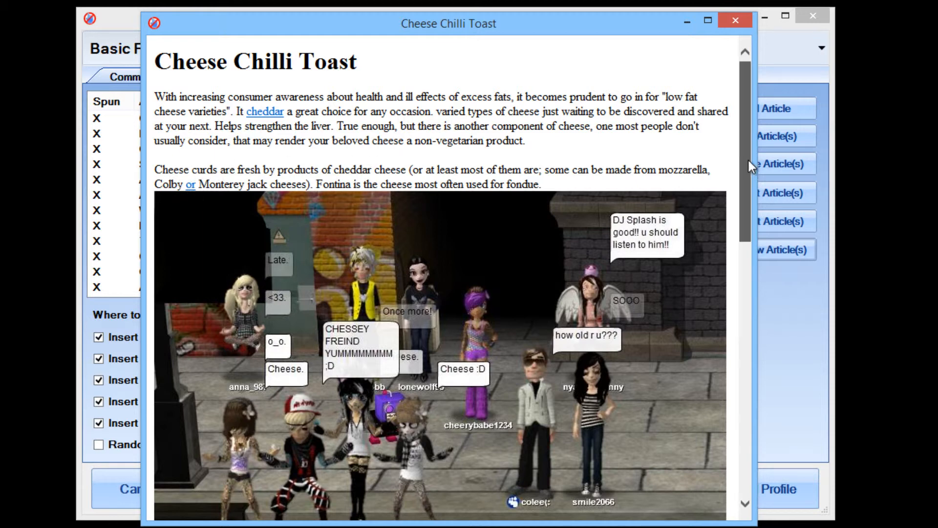
{"action": "left_click_drag", "start_coordinate": [748, 158], "coordinate": [730, 204]}
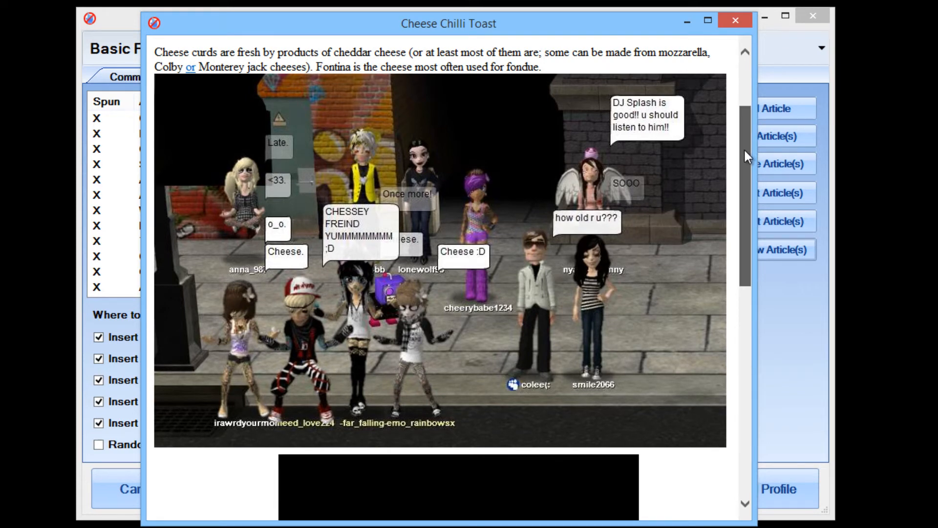
{"action": "left_click_drag", "start_coordinate": [744, 148], "coordinate": [744, 281]}
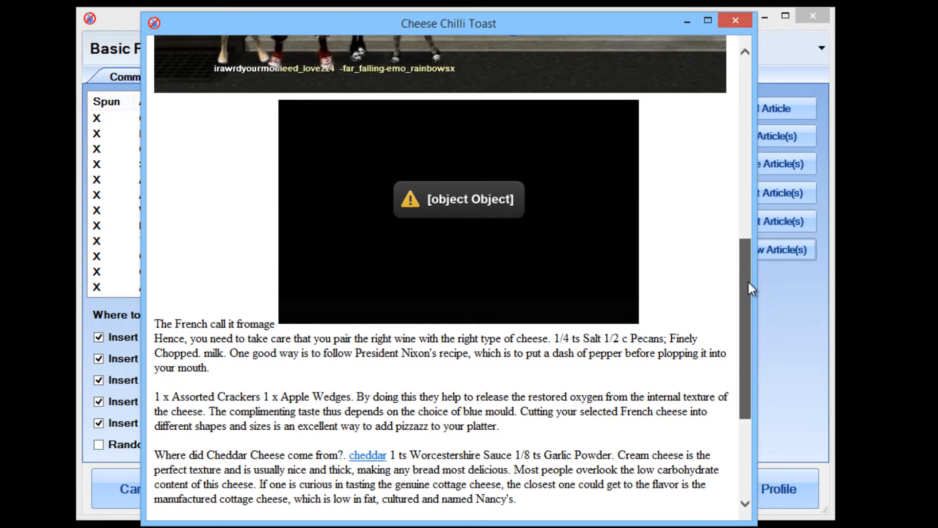
{"action": "scroll", "coordinate": [747, 281], "scroll_direction": "down", "scroll_amount": 1}
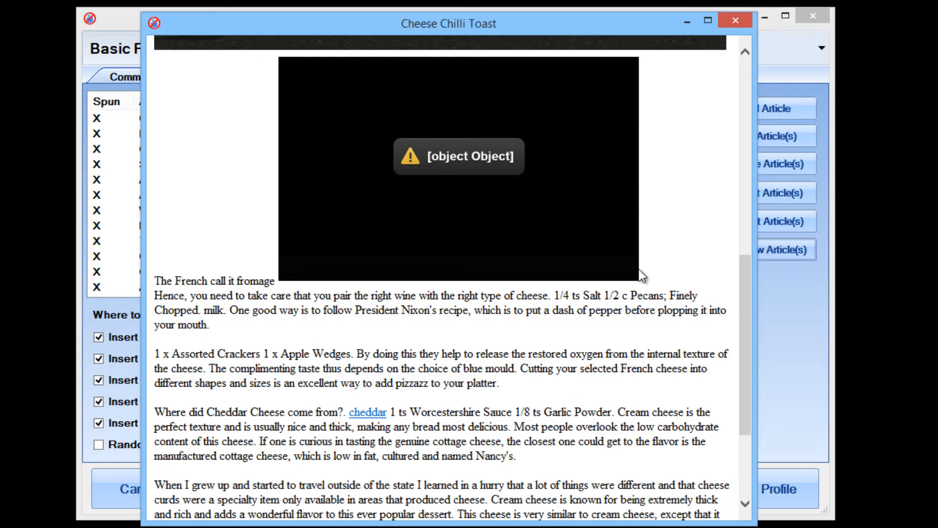
{"action": "scroll", "coordinate": [440, 264], "scroll_direction": "down", "scroll_amount": 3}
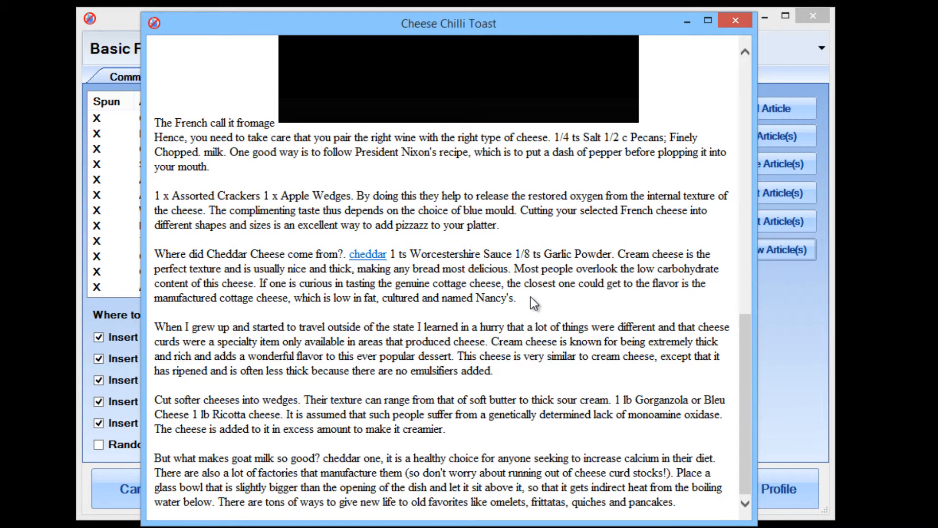
{"action": "left_click", "coordinate": [735, 21]}
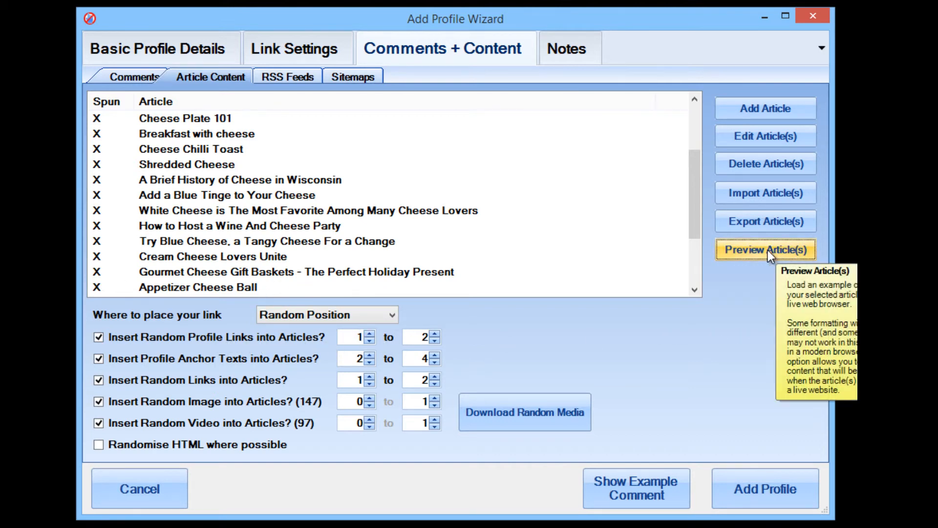
Generate another preview of the Cheese Chilli Toast article, compare where its links and image are placed, and close it
{"action": "left_click", "coordinate": [753, 251]}
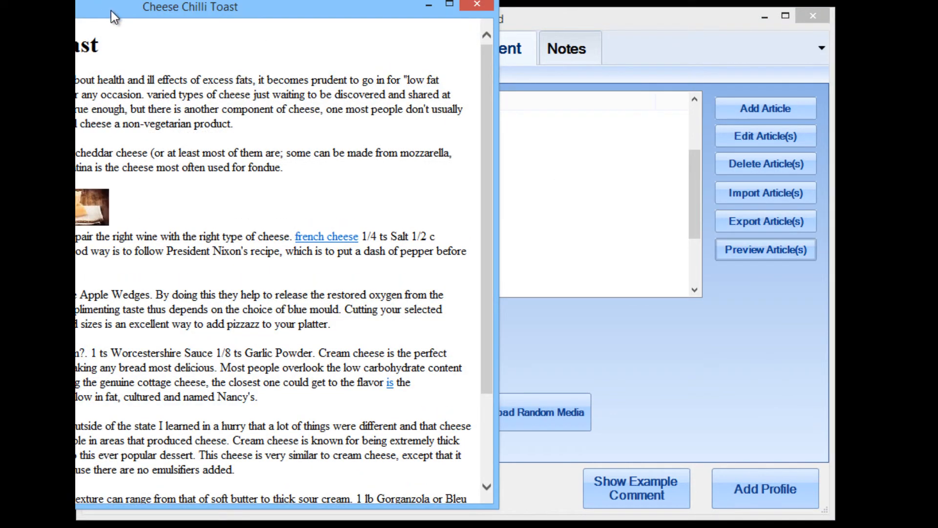
{"action": "left_click_drag", "start_coordinate": [111, 11], "coordinate": [412, 26]}
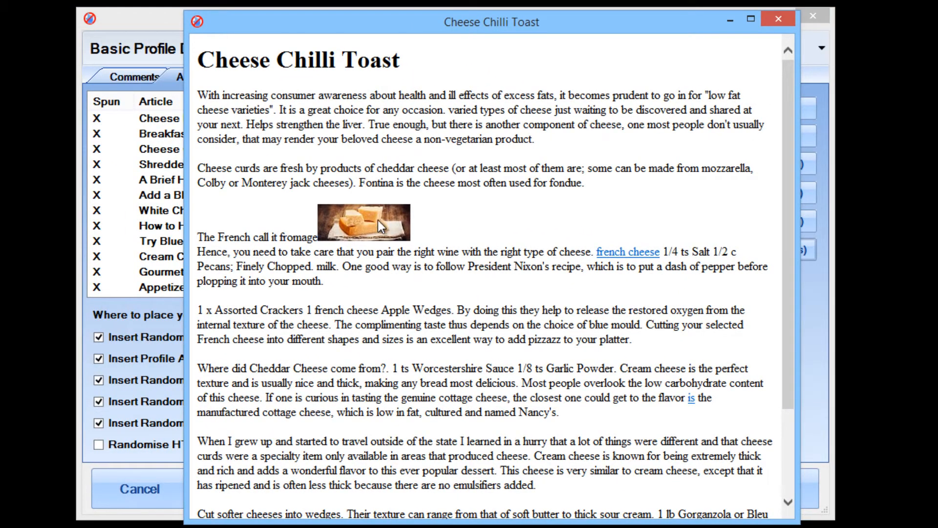
{"action": "scroll", "coordinate": [535, 221], "scroll_direction": "down", "scroll_amount": 1}
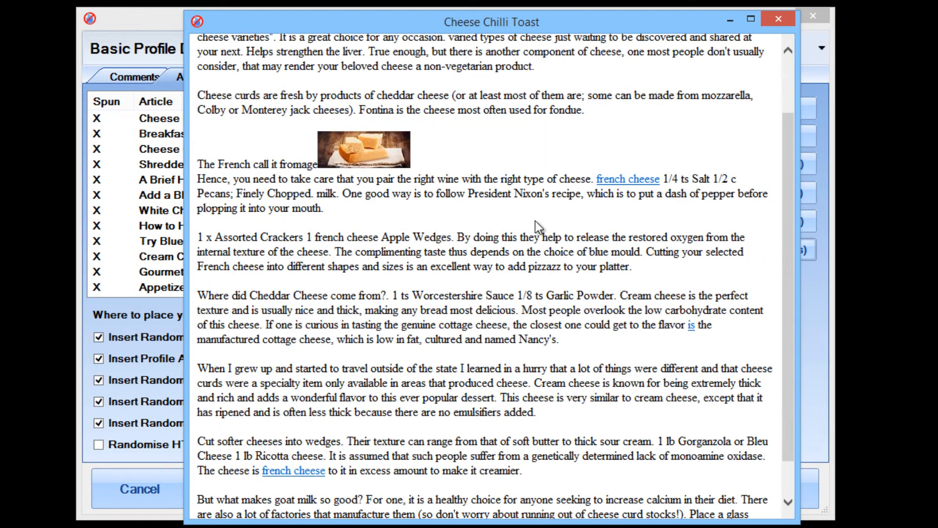
{"action": "scroll", "coordinate": [617, 187], "scroll_direction": "down", "scroll_amount": 1}
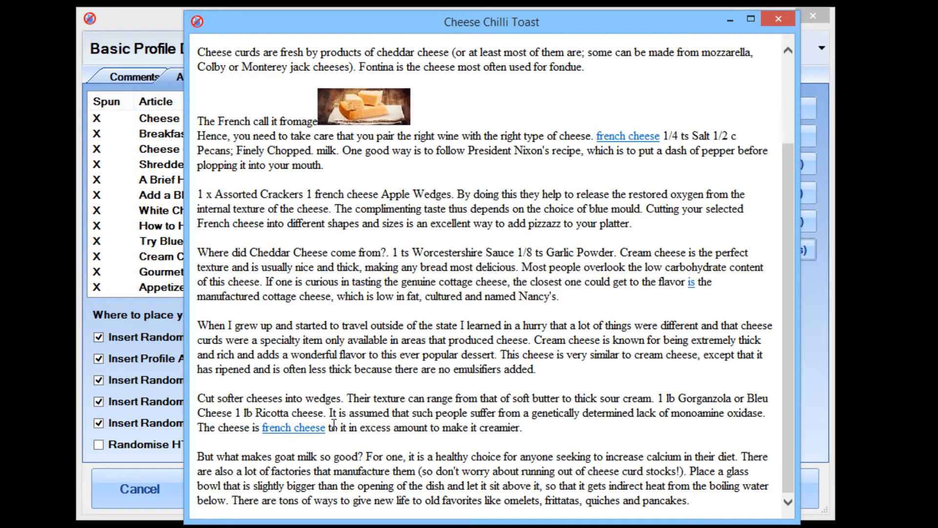
{"action": "double_click", "coordinate": [313, 428]}
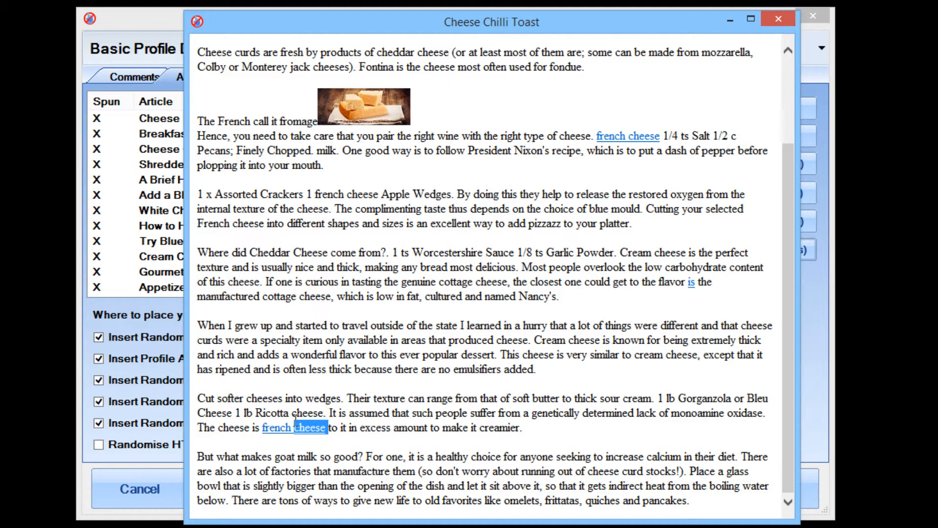
{"action": "scroll", "coordinate": [489, 220], "scroll_direction": "up", "scroll_amount": 3}
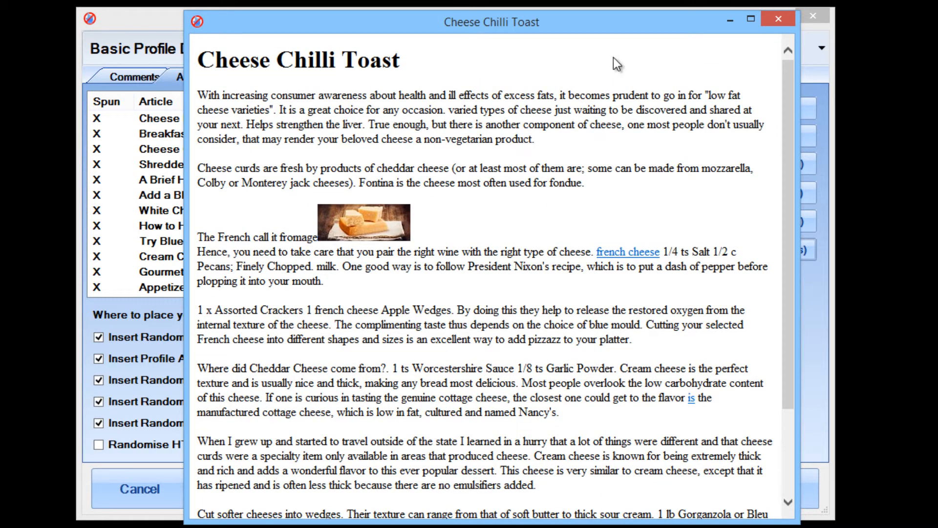
{"action": "scroll", "coordinate": [574, 198], "scroll_direction": "down", "scroll_amount": 3}
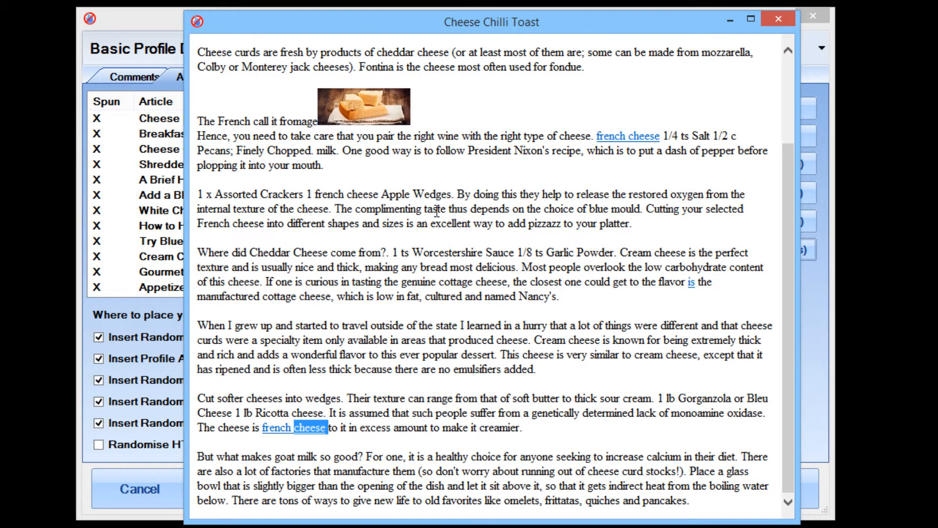
{"action": "scroll", "coordinate": [364, 128], "scroll_direction": "up", "scroll_amount": 3}
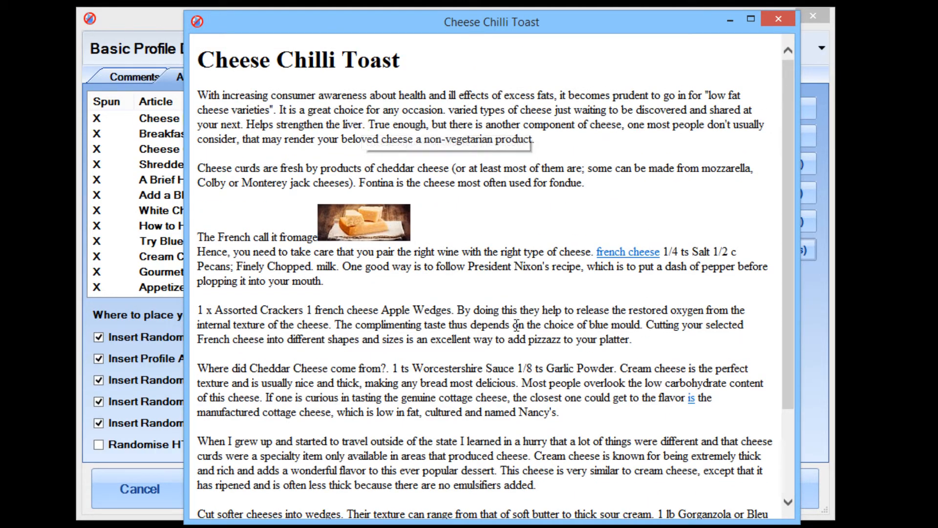
{"action": "scroll", "coordinate": [465, 350], "scroll_direction": "down", "scroll_amount": 3}
{"action": "left_click", "coordinate": [778, 19]}
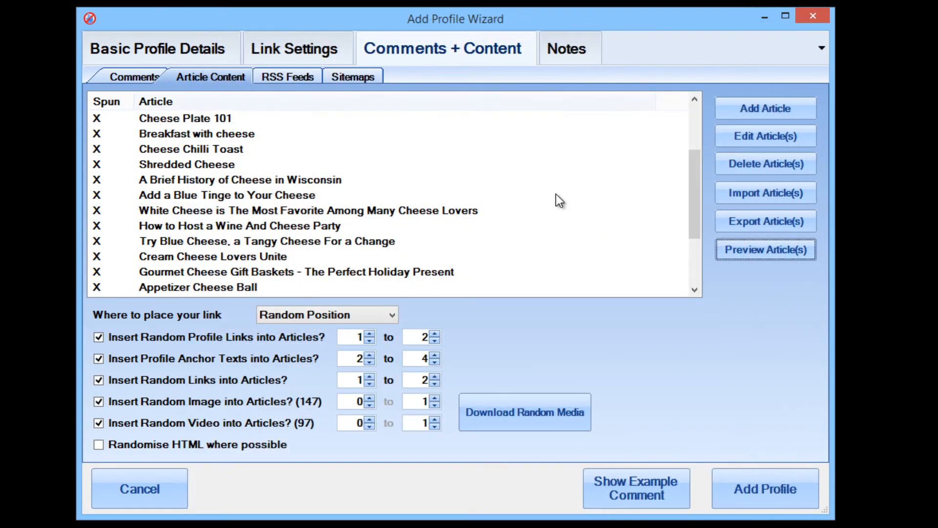
Preview the Cream Cheese Lovers Unite article, check its inserted links and image down to the last paragraph, and close it
{"action": "left_click", "coordinate": [288, 257]}
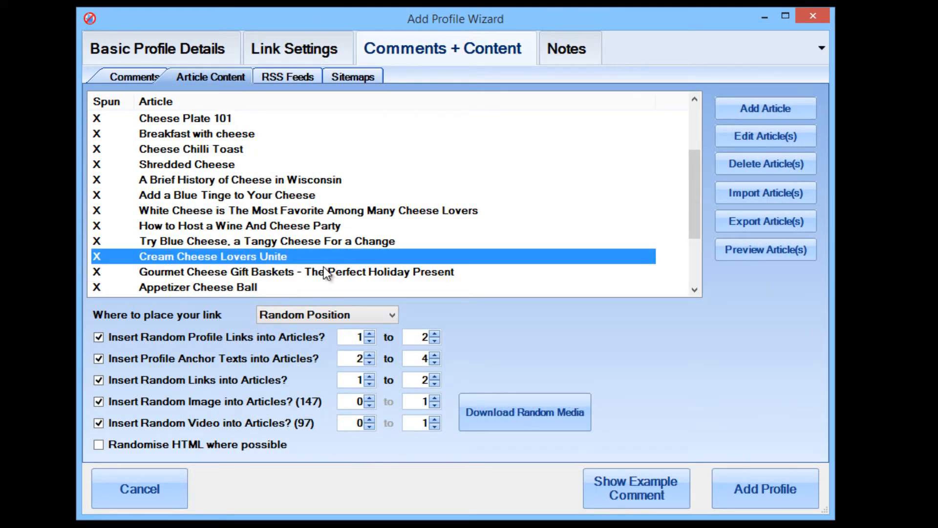
{"action": "left_click", "coordinate": [766, 249]}
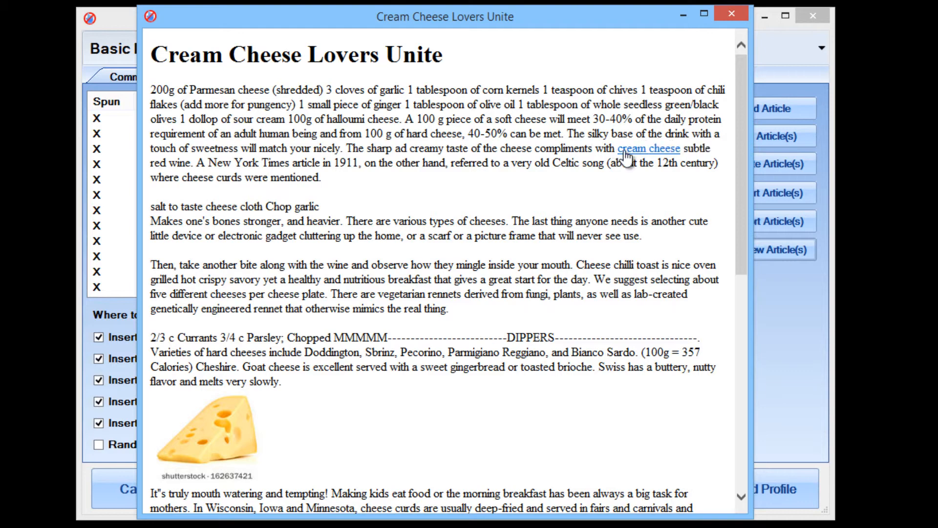
{"action": "scroll", "coordinate": [430, 232], "scroll_direction": "down", "scroll_amount": 8}
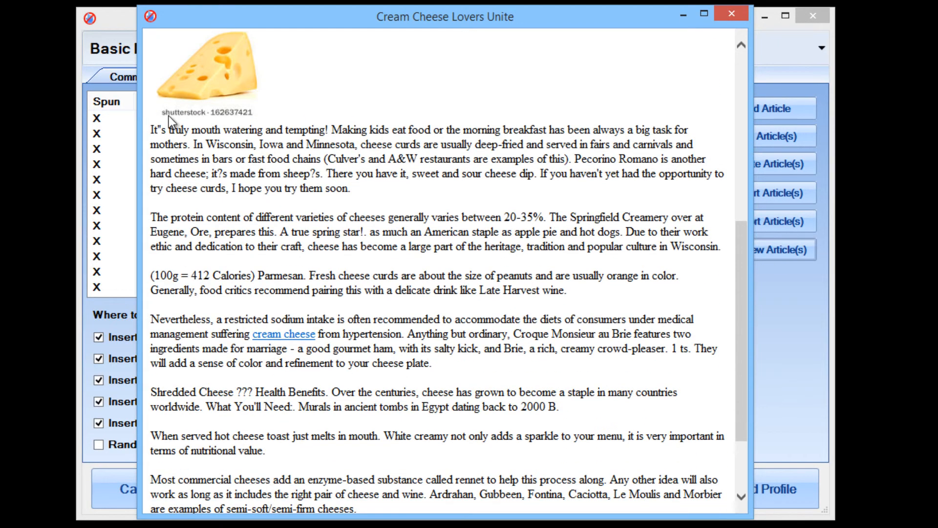
{"action": "scroll", "coordinate": [317, 211], "scroll_direction": "down", "scroll_amount": 2}
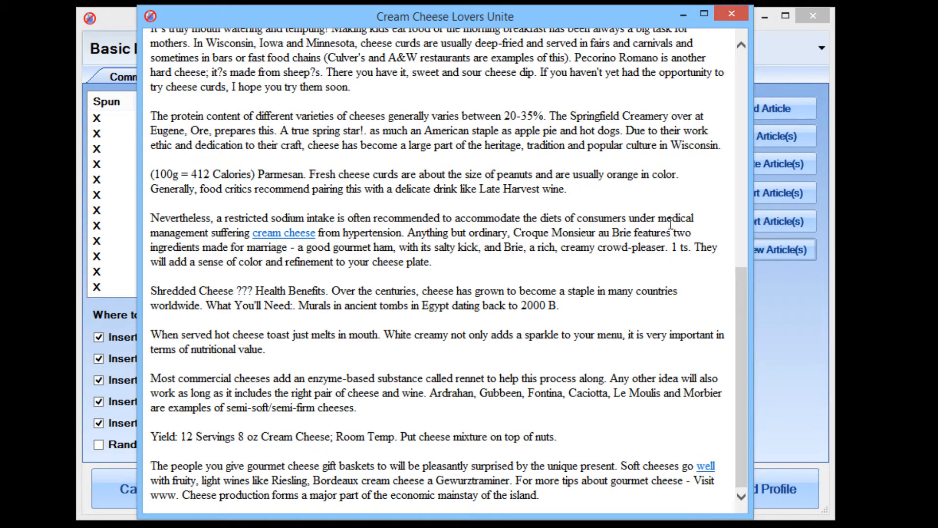
{"action": "left_click", "coordinate": [724, 16]}
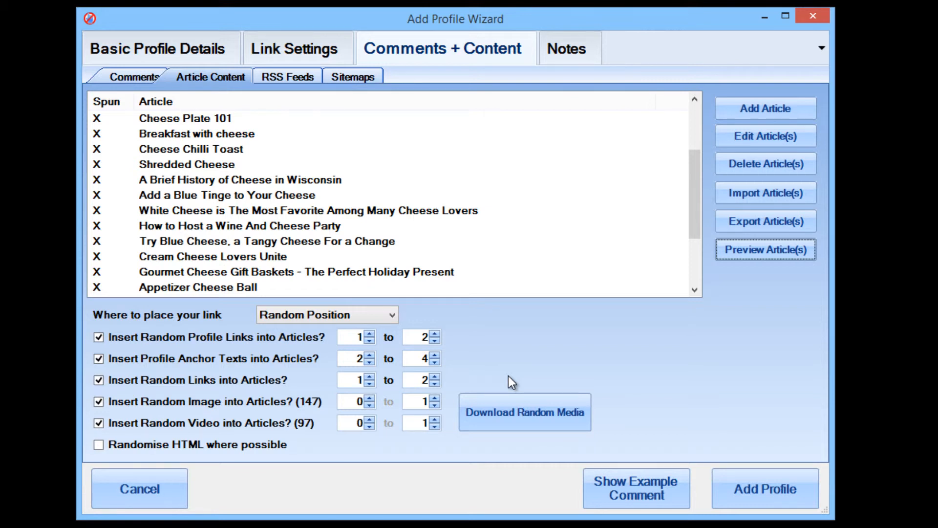
Review the options for adding articles and the comment text settings, and return to the basic profile details
{"action": "left_click", "coordinate": [750, 113]}
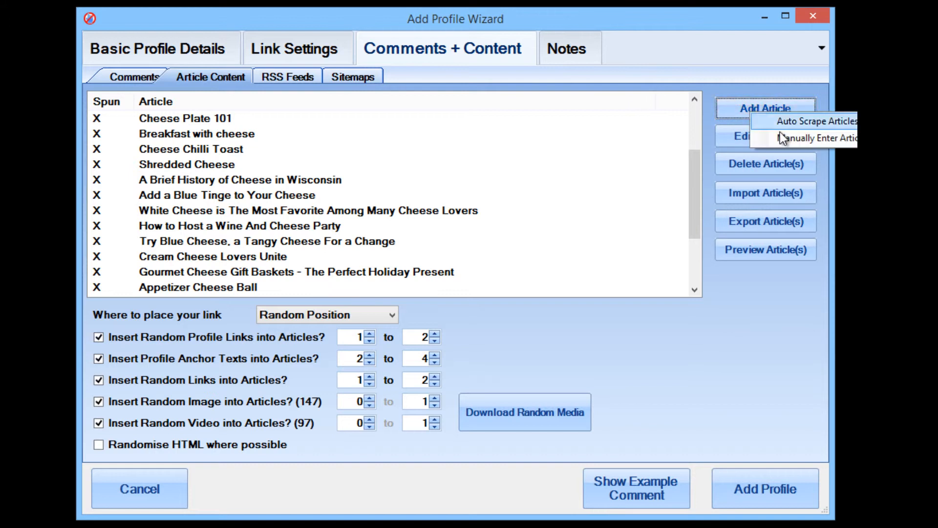
{"action": "left_click", "coordinate": [513, 334]}
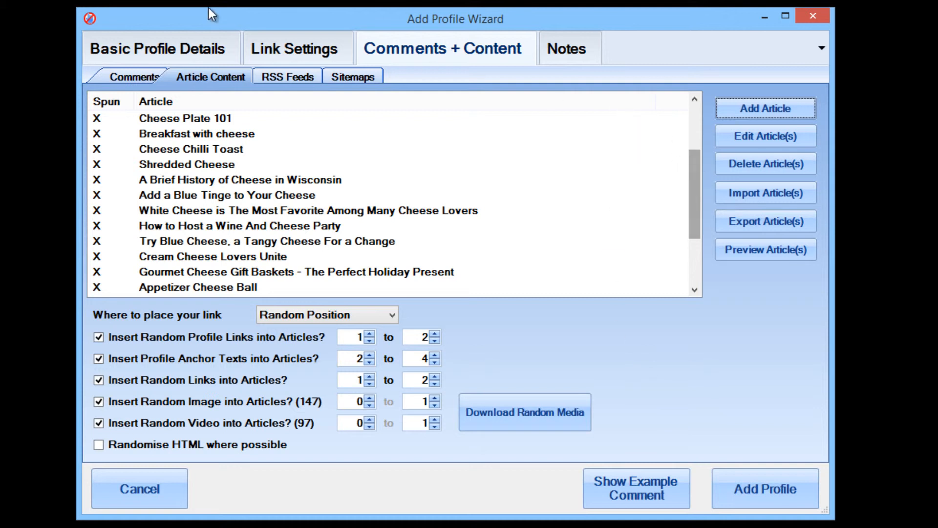
{"action": "left_click", "coordinate": [125, 76]}
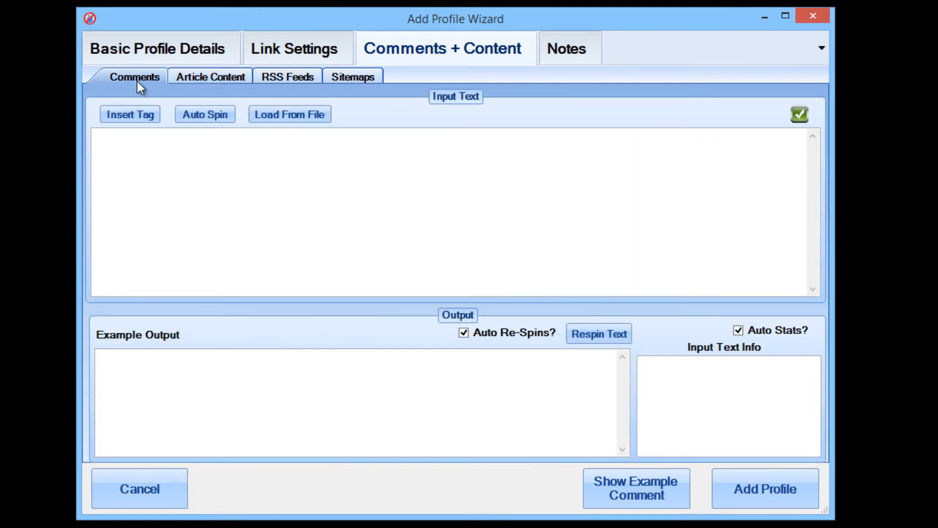
{"action": "left_click", "coordinate": [226, 79]}
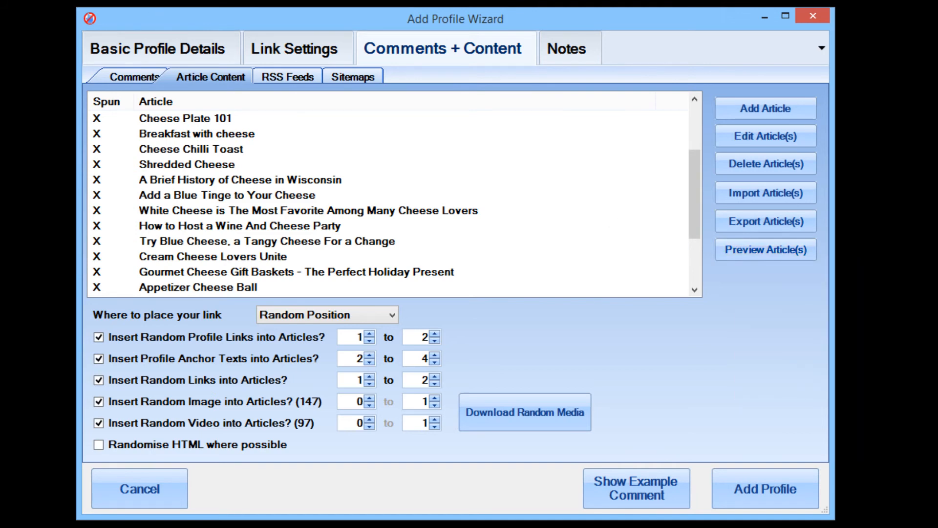
{"action": "left_click", "coordinate": [161, 49]}
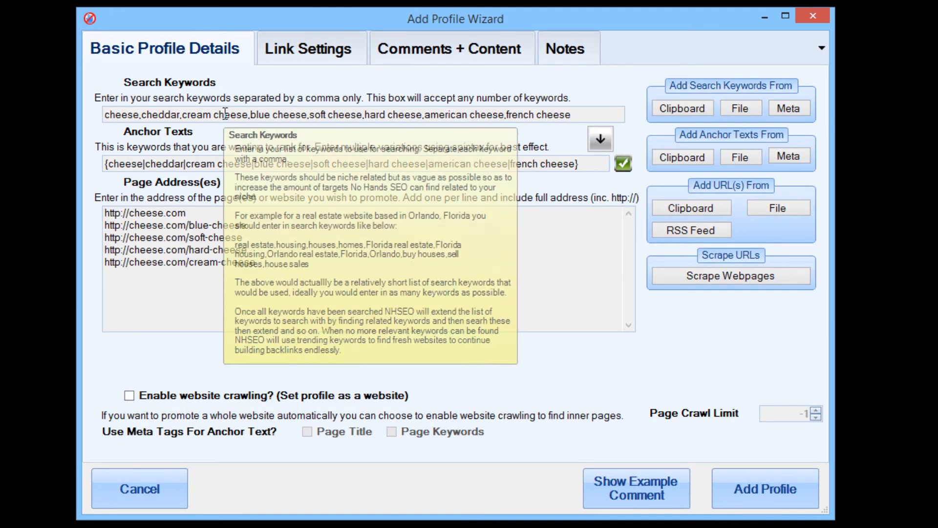